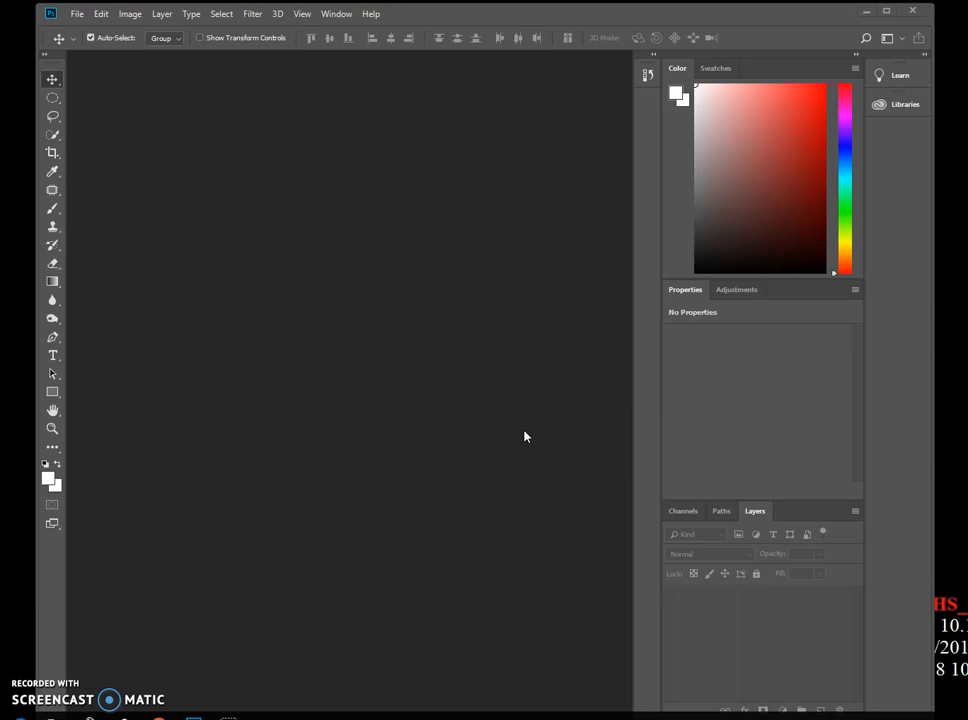
- Open Adobe Bridge from Photoshop's file browsing command and resize and reposition its window
{"action": "left_click", "coordinate": [518, 426]}
{"action": "left_click", "coordinate": [78, 14]}
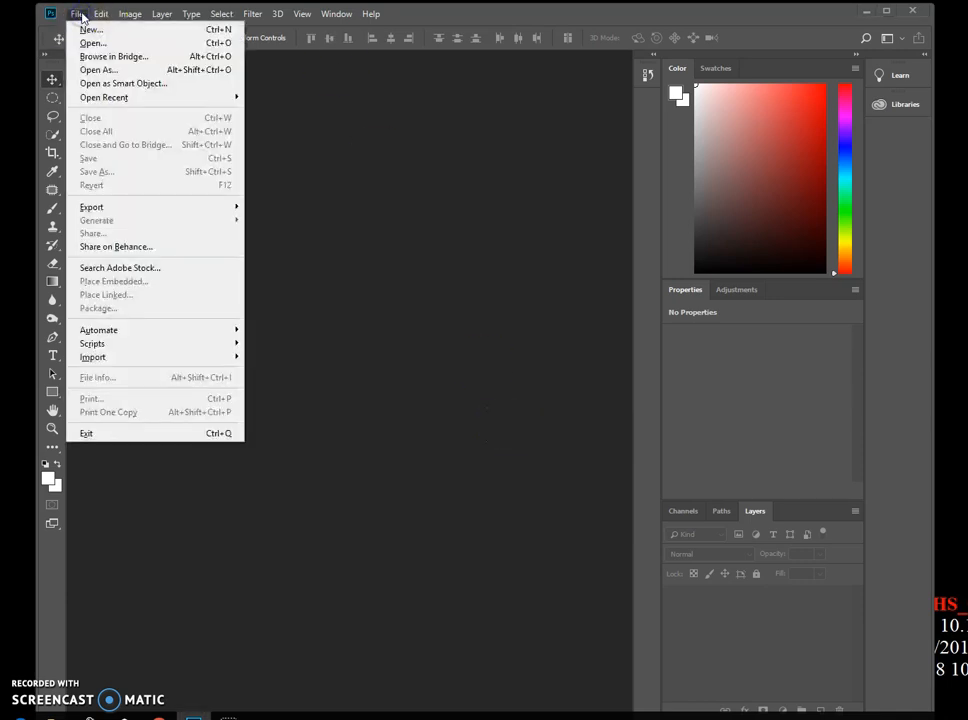
{"action": "left_click", "coordinate": [110, 56]}
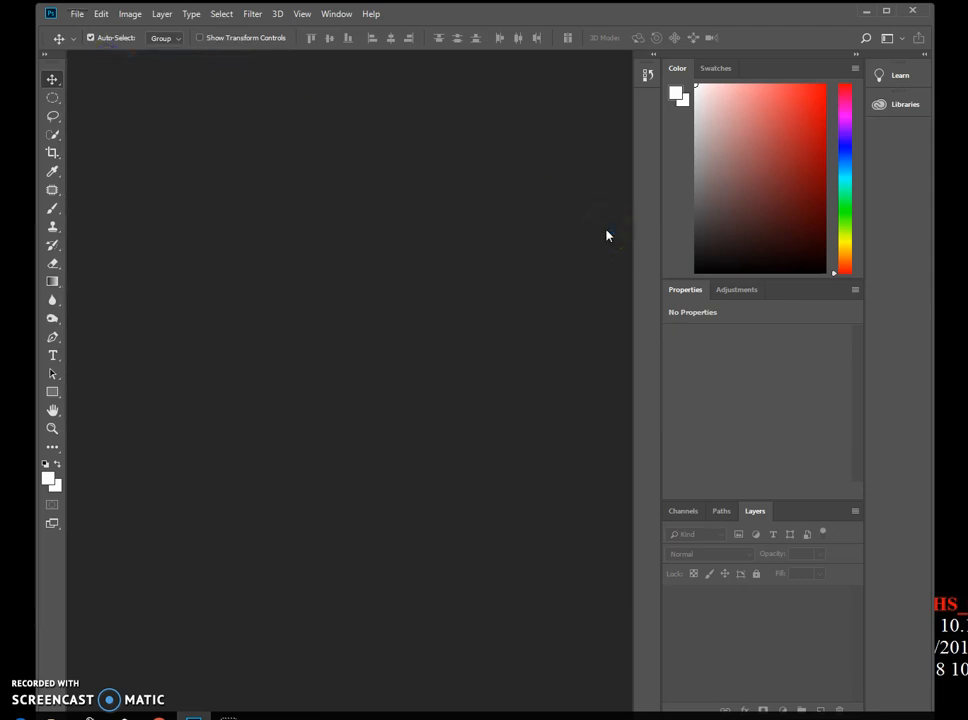
{"action": "left_click_drag", "start_coordinate": [0, 75], "coordinate": [402, 75]}
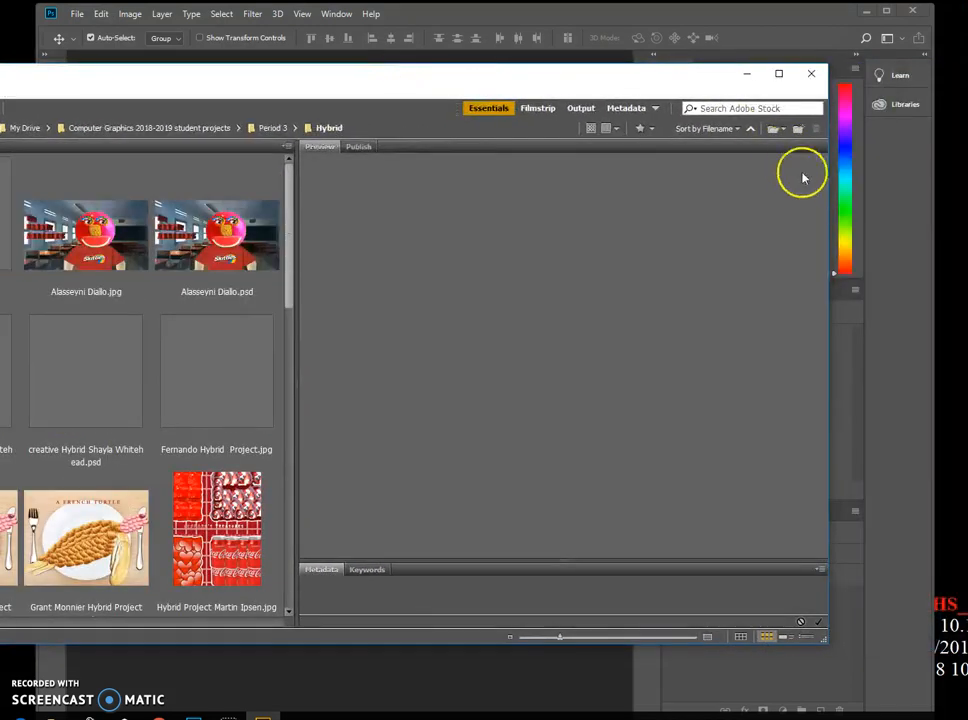
{"action": "left_click_drag", "start_coordinate": [826, 197], "coordinate": [606, 201]}
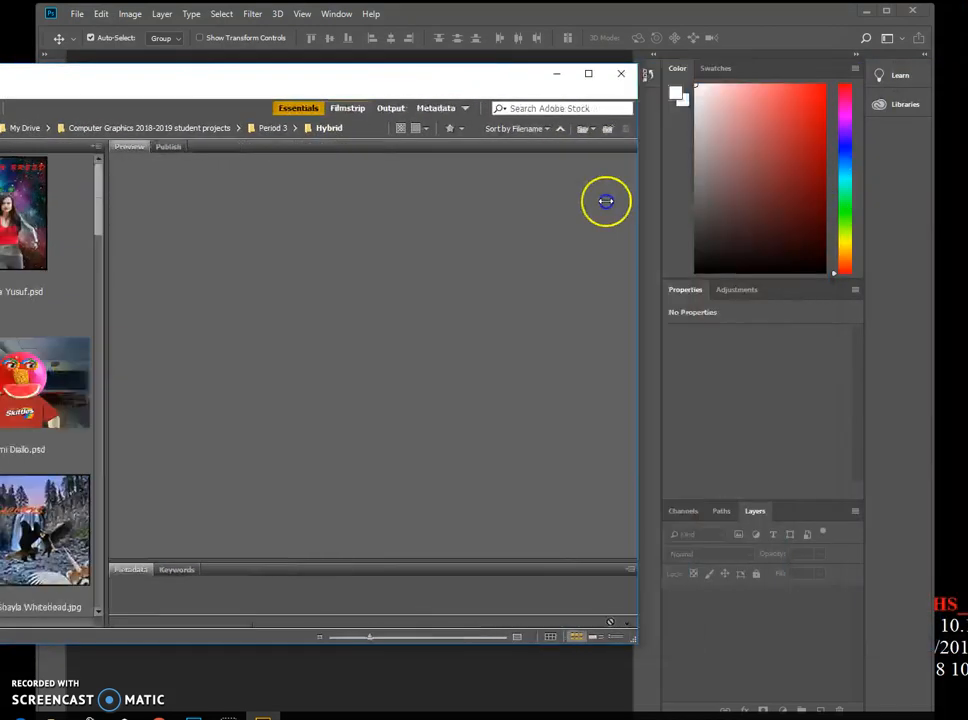
{"action": "left_click_drag", "start_coordinate": [328, 82], "coordinate": [674, 52]}
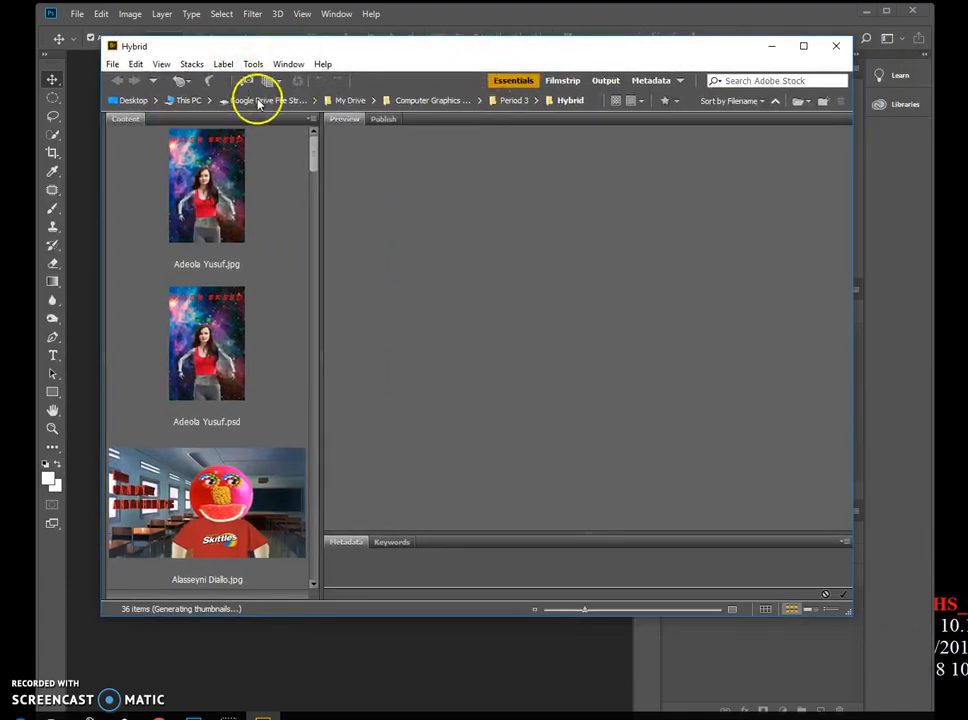
- Navigate in Bridge through This PC, PHS-PFC COMMON (G:), STUDENTS and Art into the Computer graphics folder
{"action": "left_click", "coordinate": [190, 100]}
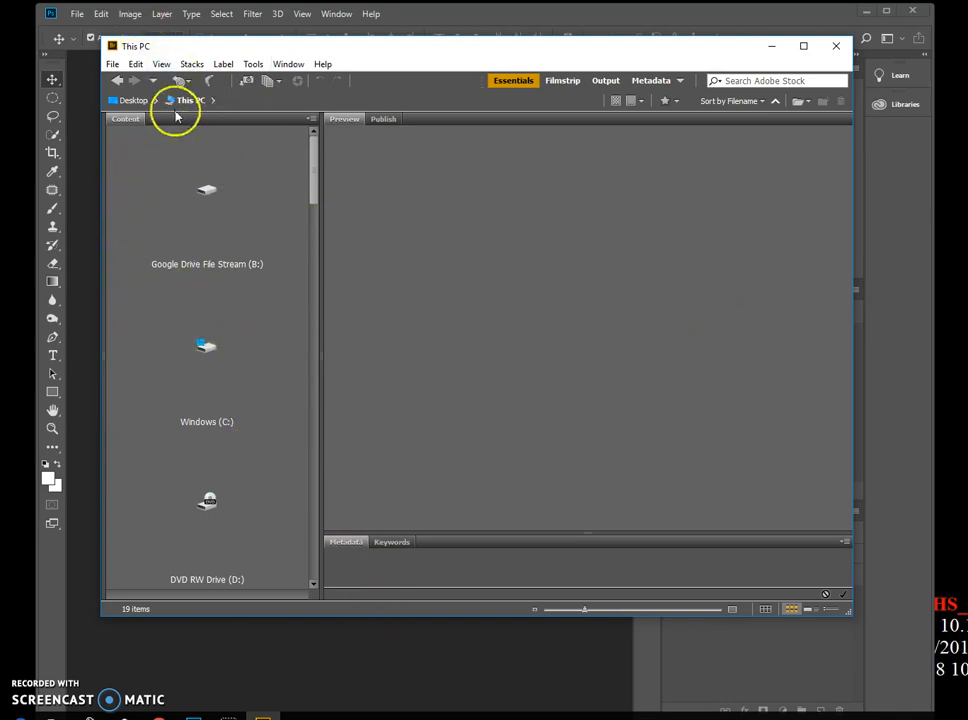
{"action": "left_click_drag", "start_coordinate": [313, 184], "coordinate": [313, 222]}
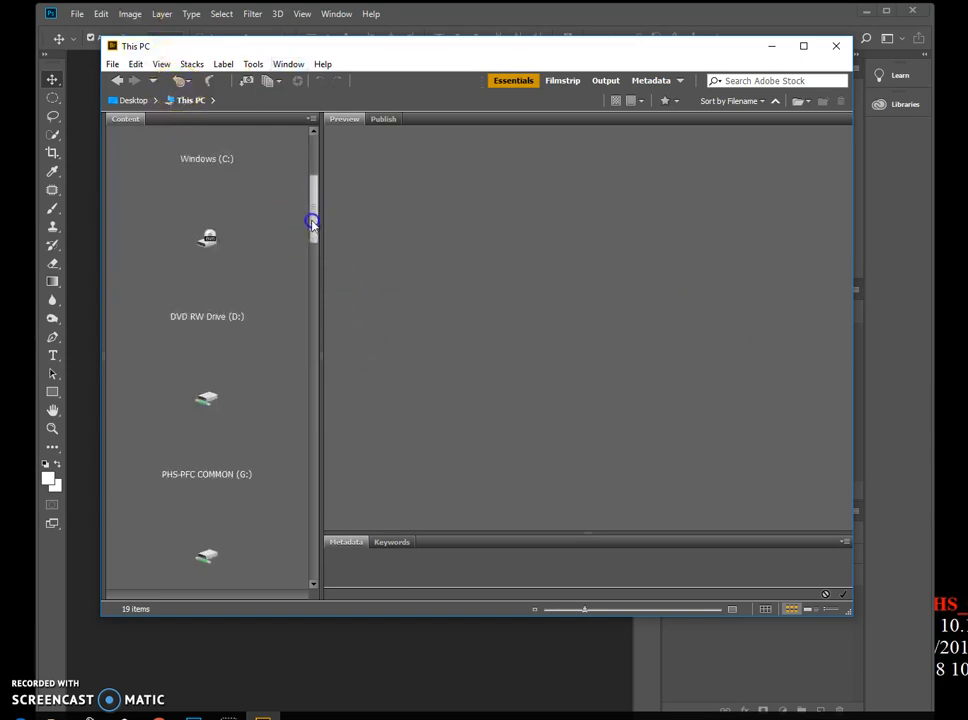
{"action": "double_click", "coordinate": [204, 396]}
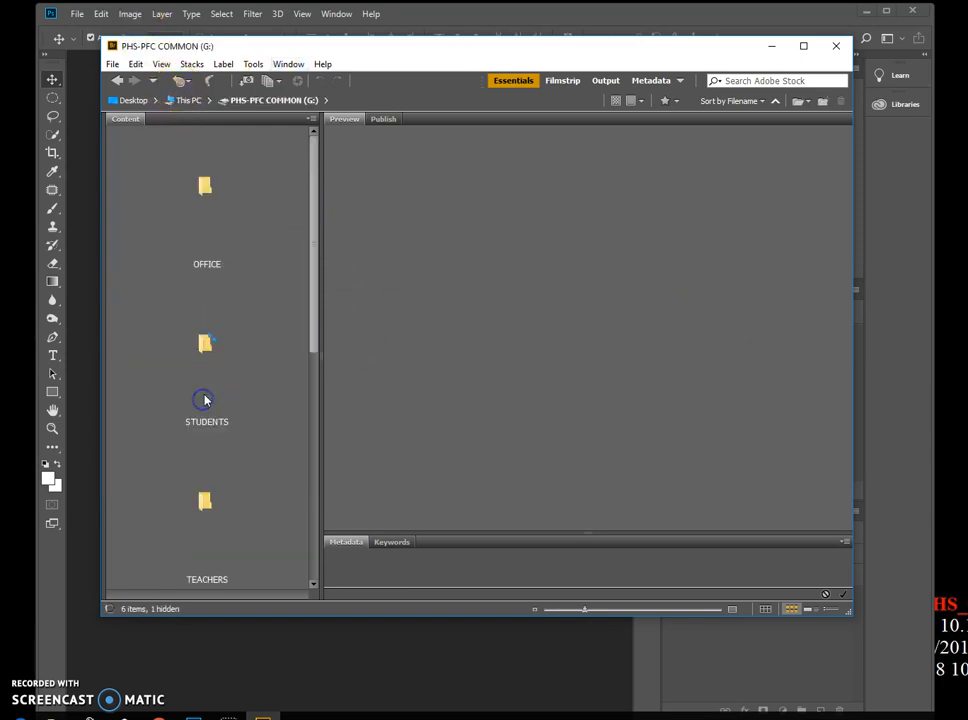
{"action": "double_click", "coordinate": [204, 410]}
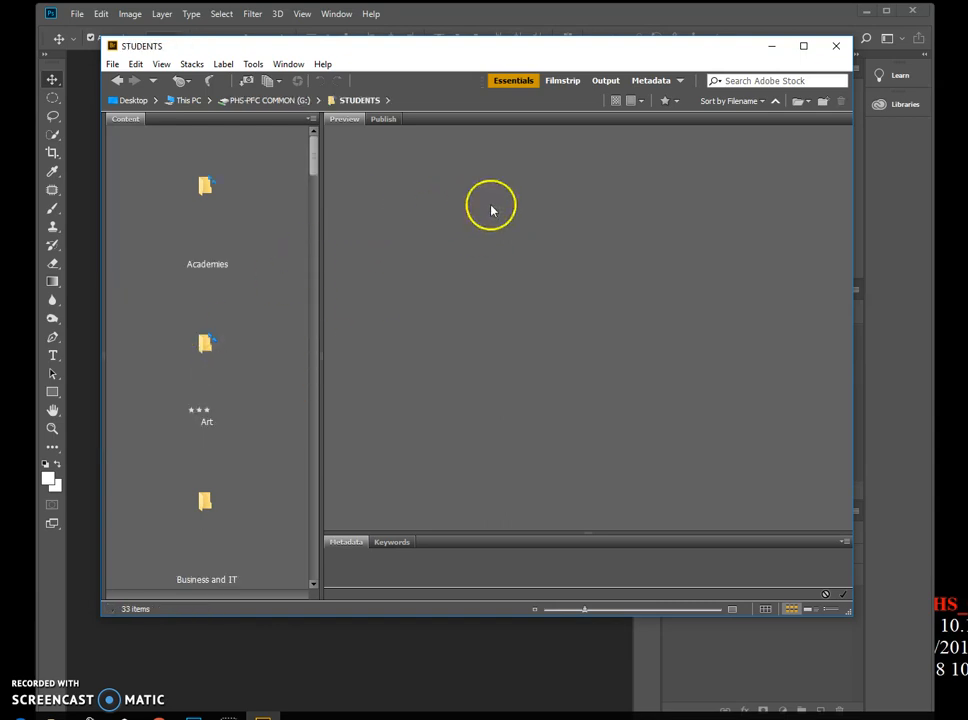
{"action": "double_click", "coordinate": [203, 344]}
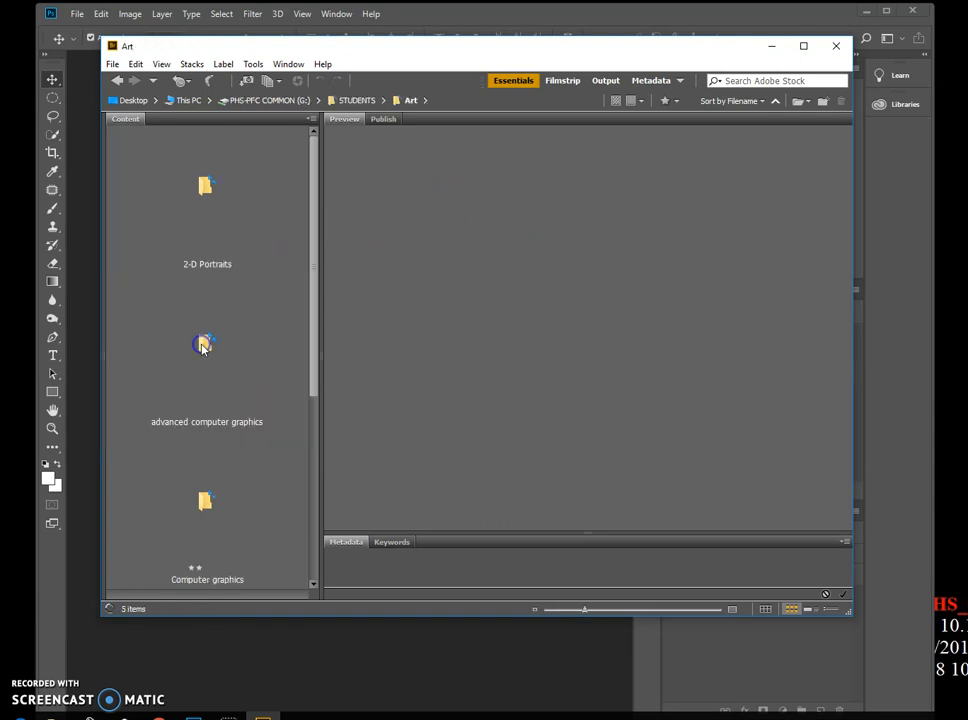
{"action": "scroll", "coordinate": [244, 385], "scroll_direction": "down", "scroll_amount": 2}
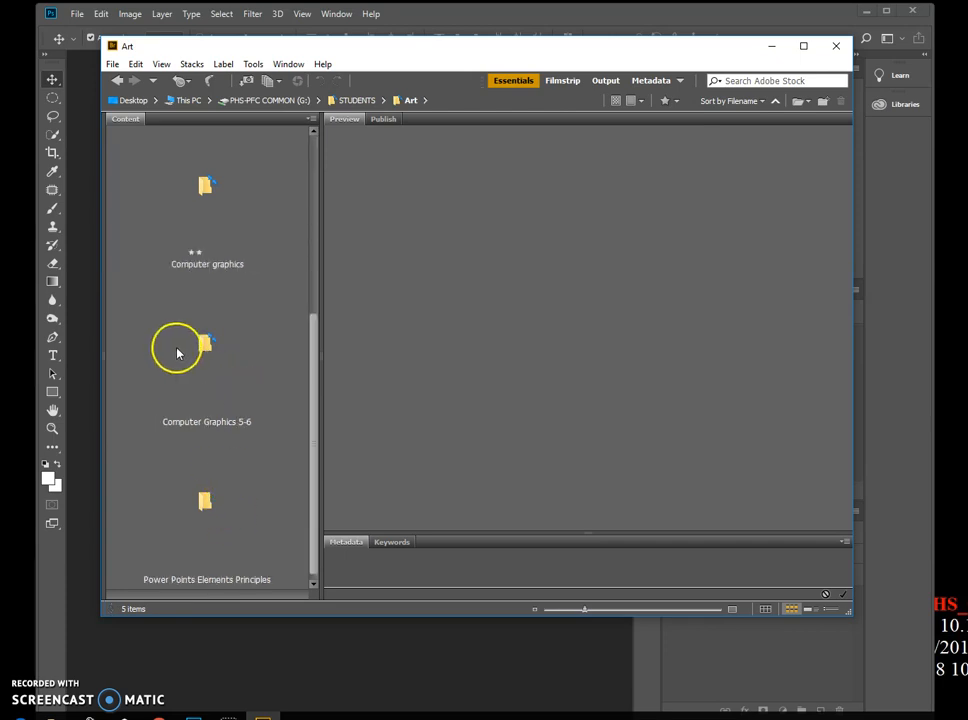
{"action": "double_click", "coordinate": [212, 255]}
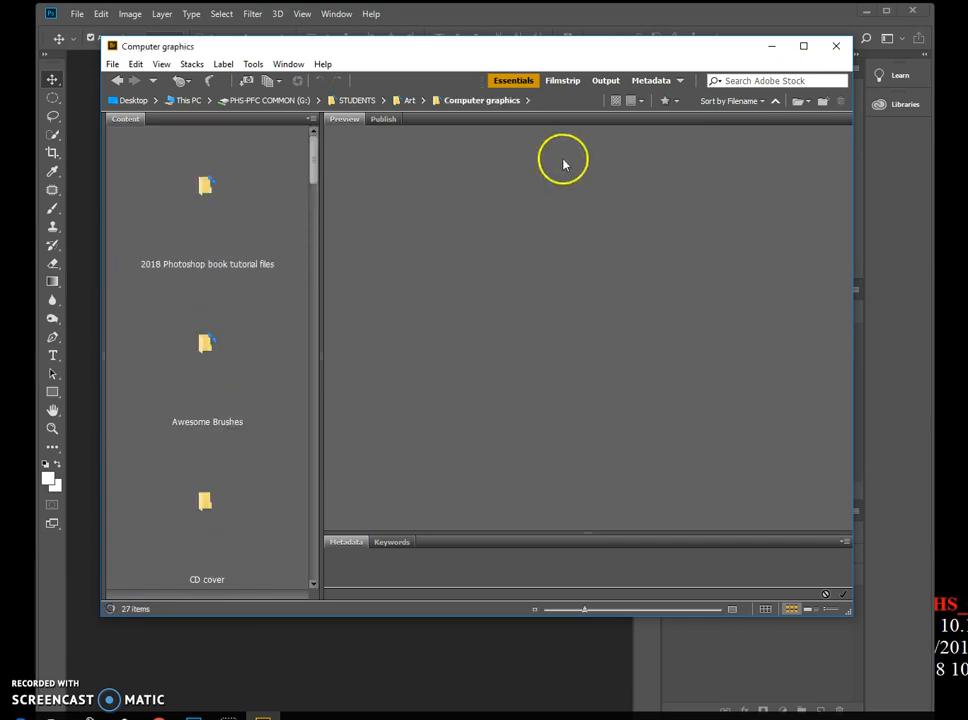
- Open 2018 Photoshop book tutorial files, photoshopcc2018_lesson_files and Lesson Files, then the Lesson05 folder
{"action": "double_click", "coordinate": [181, 268]}
{"action": "double_click", "coordinate": [230, 260]}
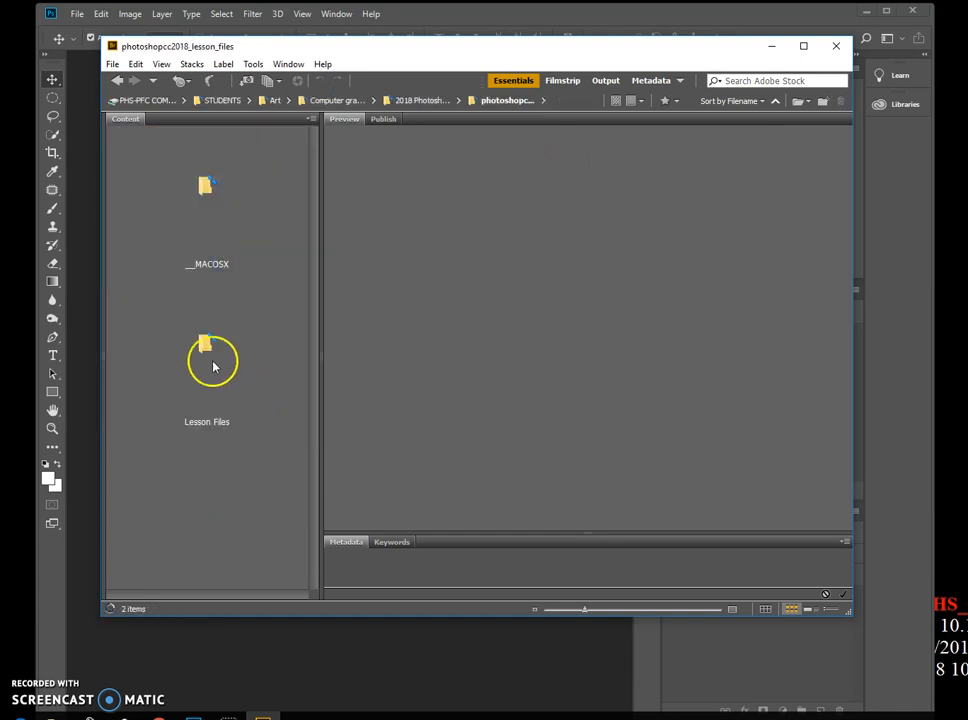
{"action": "double_click", "coordinate": [218, 371]}
{"action": "scroll", "coordinate": [236, 400], "scroll_direction": "down", "scroll_amount": 2}
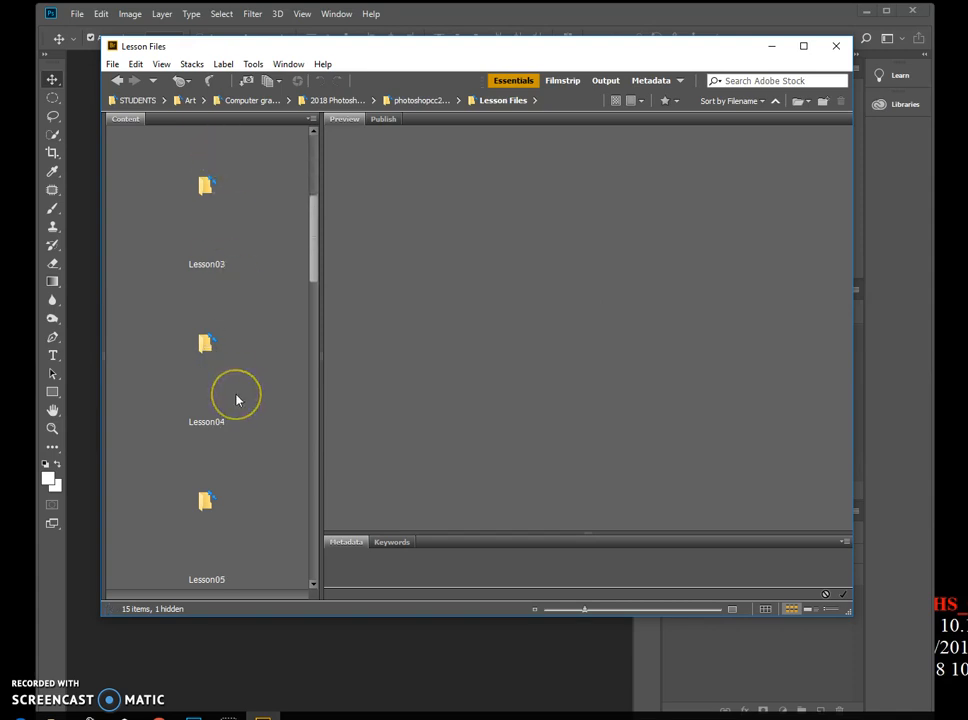
{"action": "scroll", "coordinate": [236, 400], "scroll_direction": "down", "scroll_amount": 1}
{"action": "double_click", "coordinate": [205, 352]}
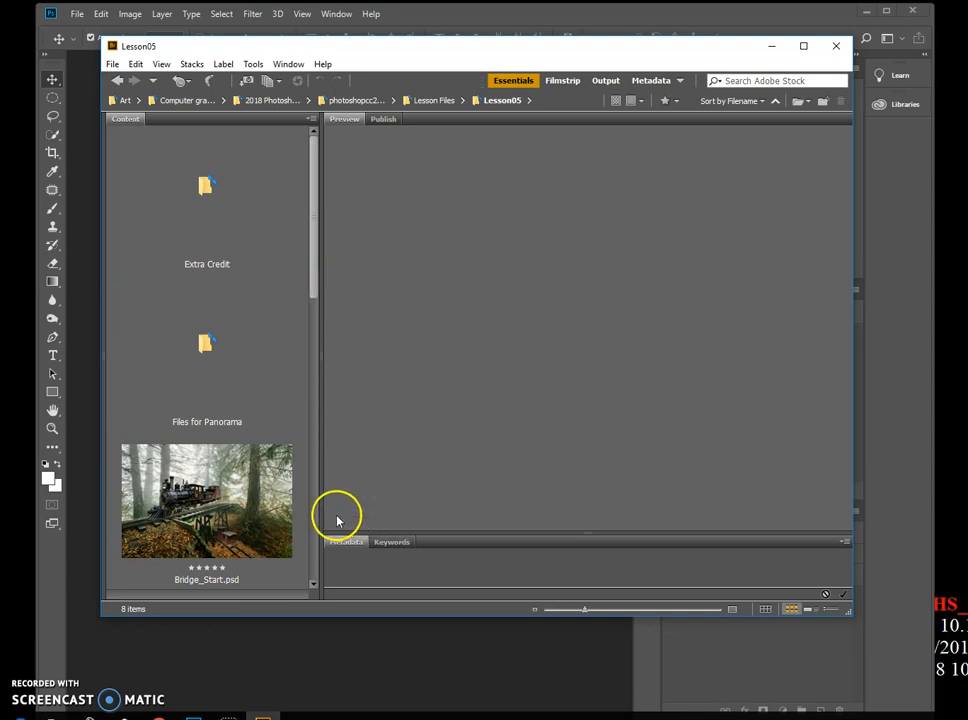
- Widen the content panel to show the thumbnails and open RedEye_Start.jpg in Photoshop
{"action": "left_click_drag", "start_coordinate": [318, 527], "coordinate": [322, 530]}
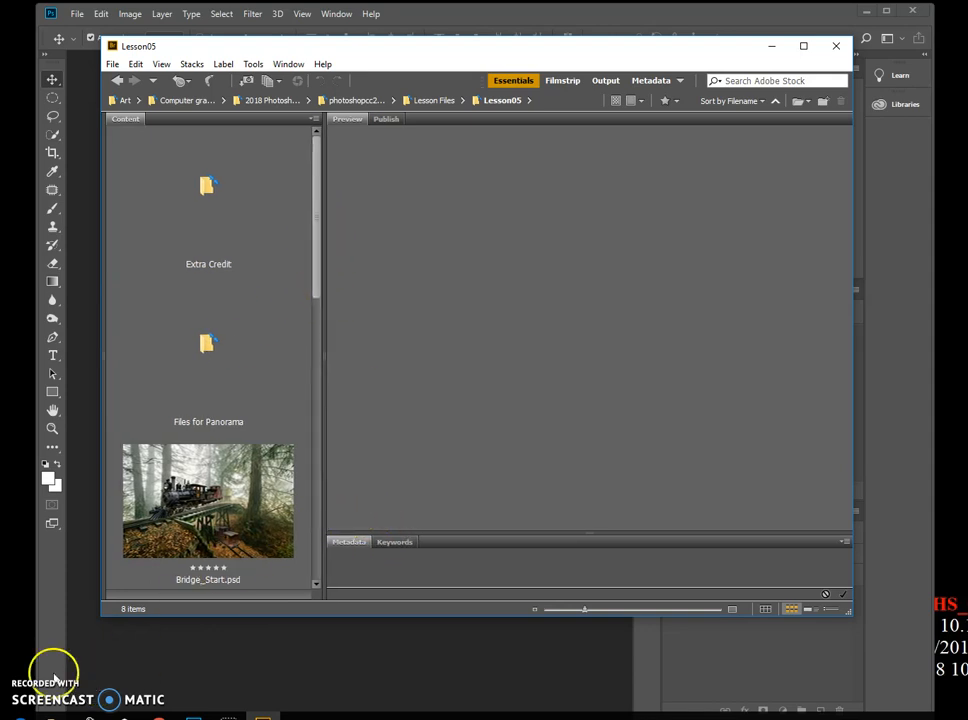
{"action": "left_click_drag", "start_coordinate": [319, 339], "coordinate": [513, 319]}
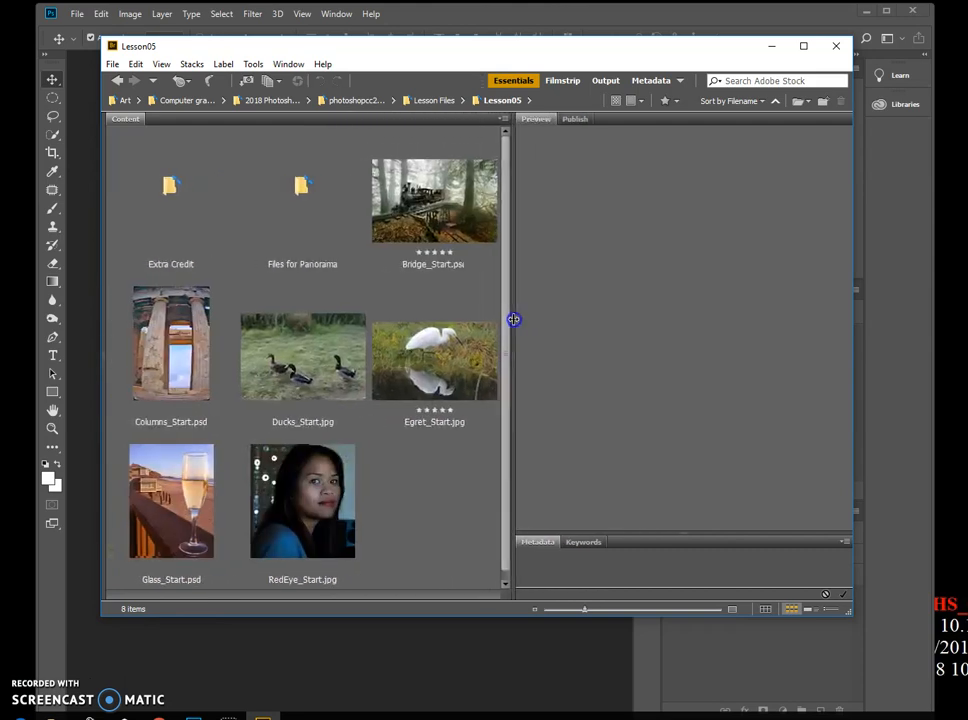
{"action": "left_click", "coordinate": [455, 374]}
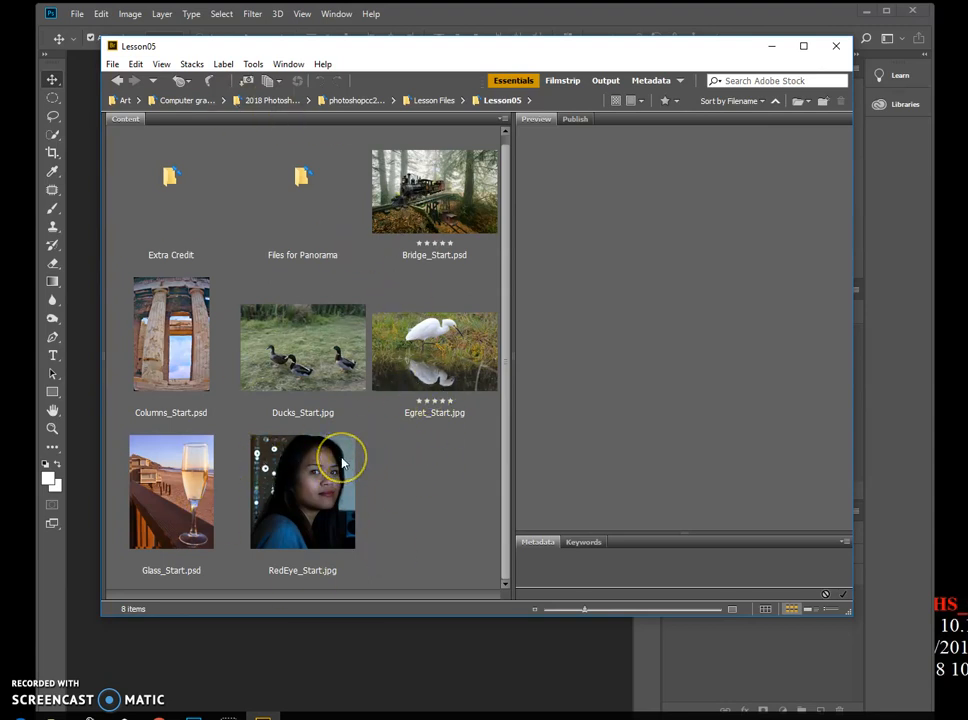
{"action": "left_click", "coordinate": [303, 513]}
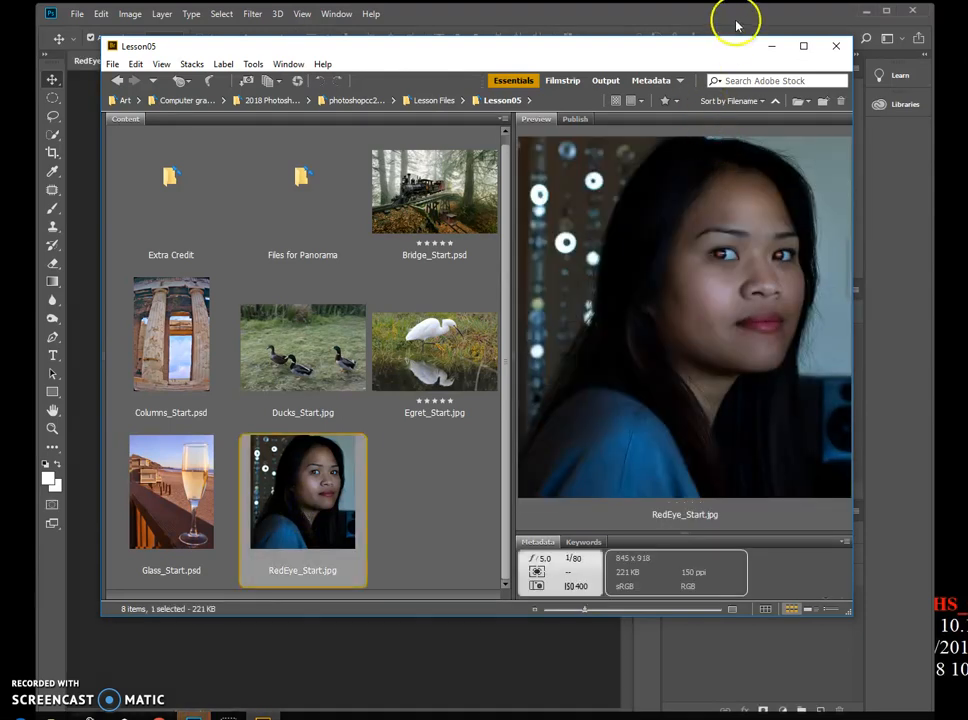
{"action": "left_click_drag", "start_coordinate": [741, 48], "coordinate": [741, 54]}
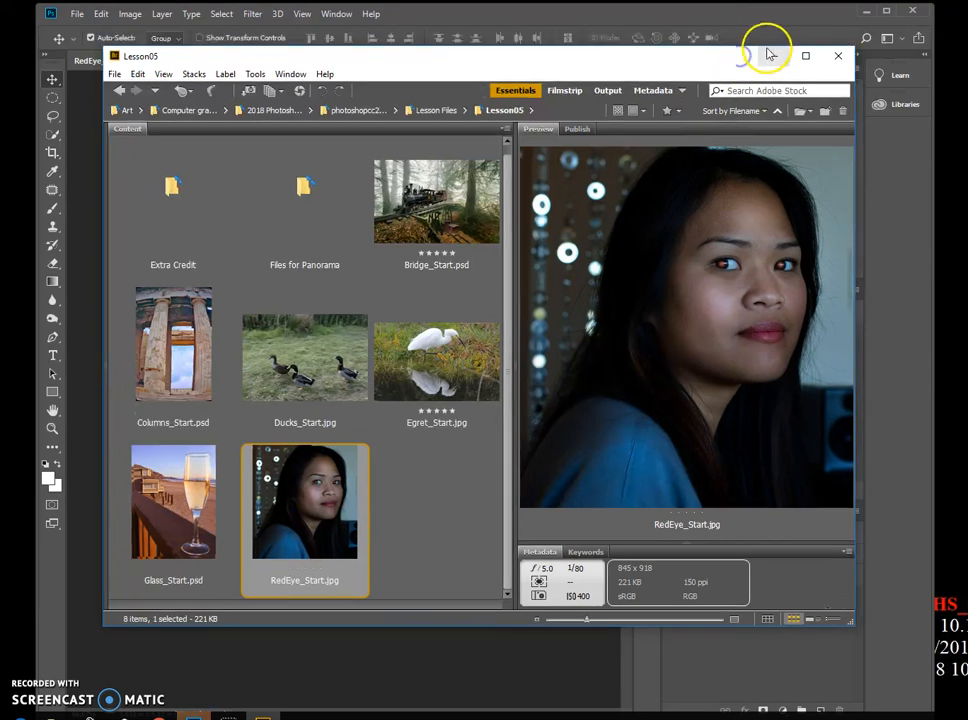
{"action": "left_click", "coordinate": [771, 52]}
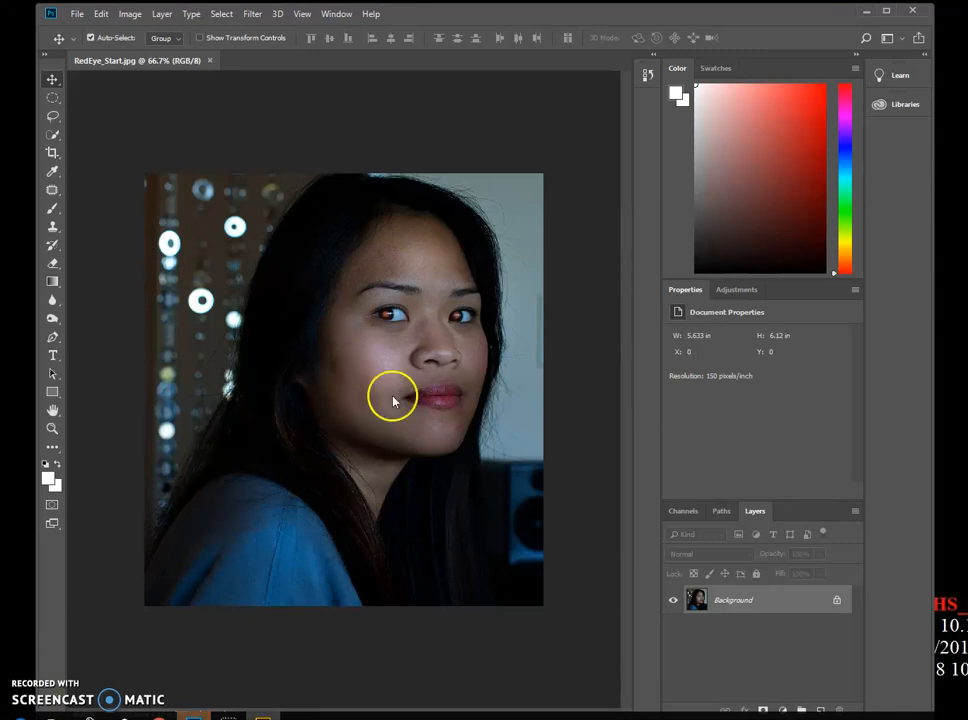
- Start Save As and browse to the computer graphics folder on the user's network home drive (H:)
{"action": "left_click", "coordinate": [78, 15]}
{"action": "left_click", "coordinate": [98, 171]}
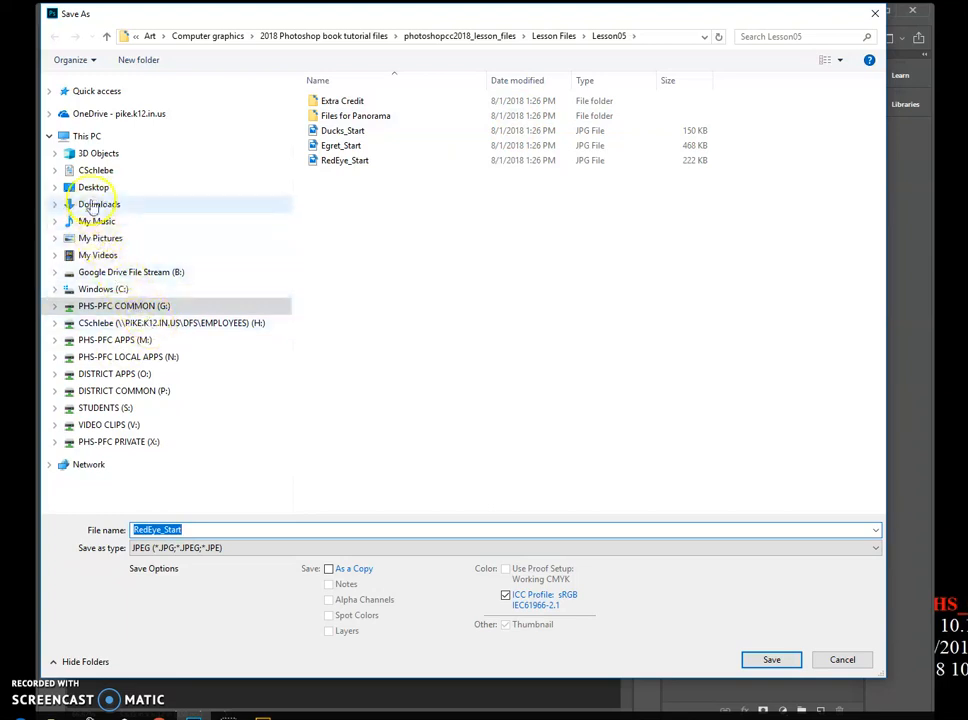
{"action": "left_click", "coordinate": [175, 322]}
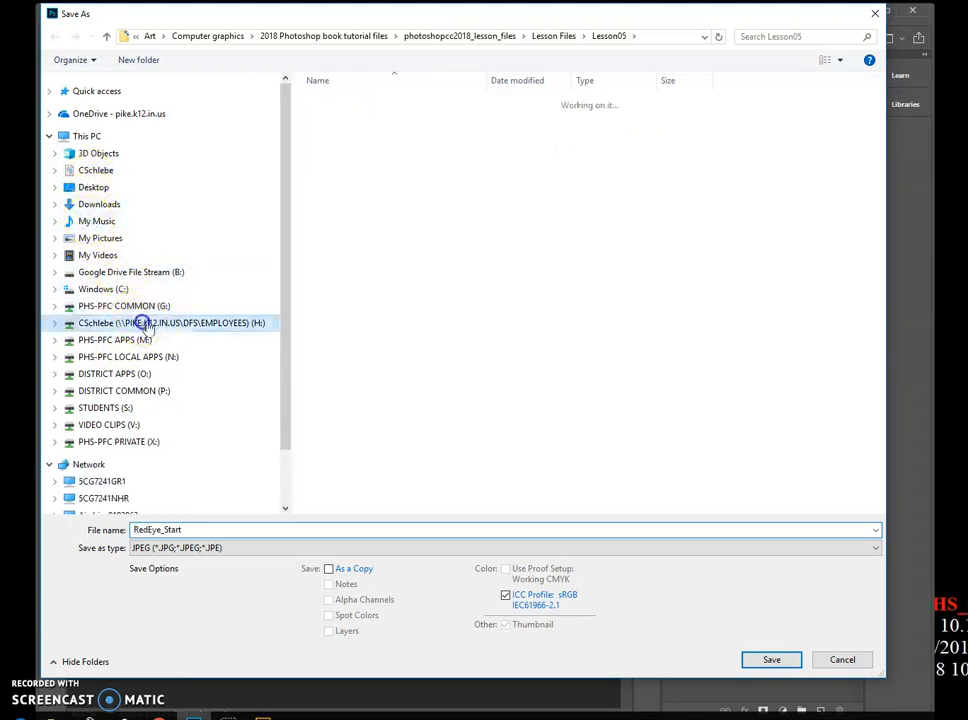
{"action": "scroll", "coordinate": [454, 147], "scroll_direction": "down", "scroll_amount": 4}
{"action": "scroll", "coordinate": [454, 147], "scroll_direction": "up", "scroll_amount": 4}
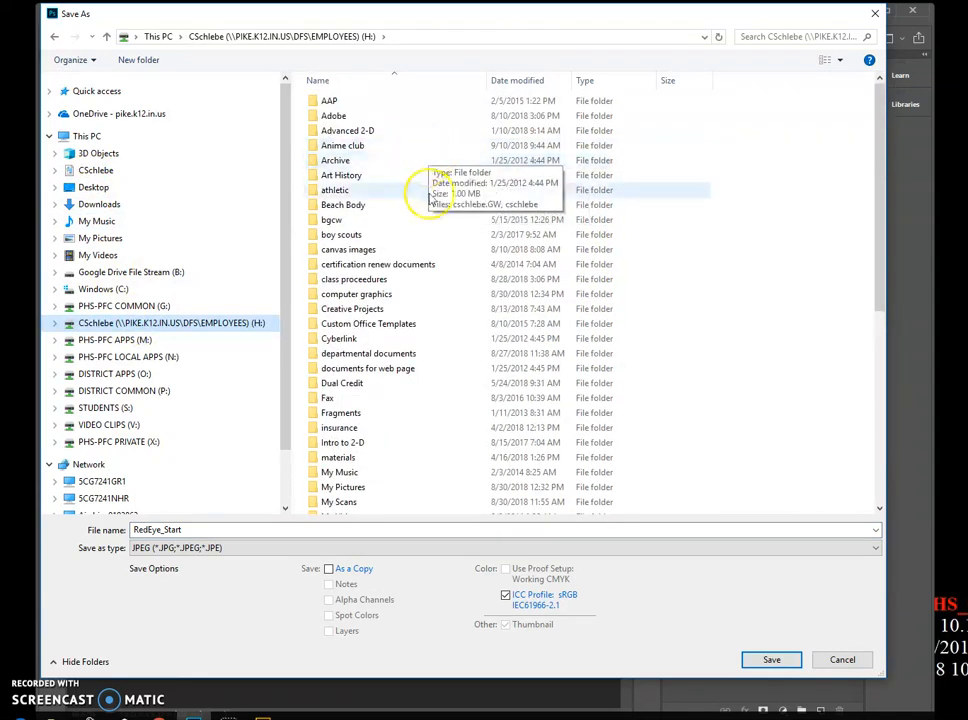
{"action": "double_click", "coordinate": [410, 298]}
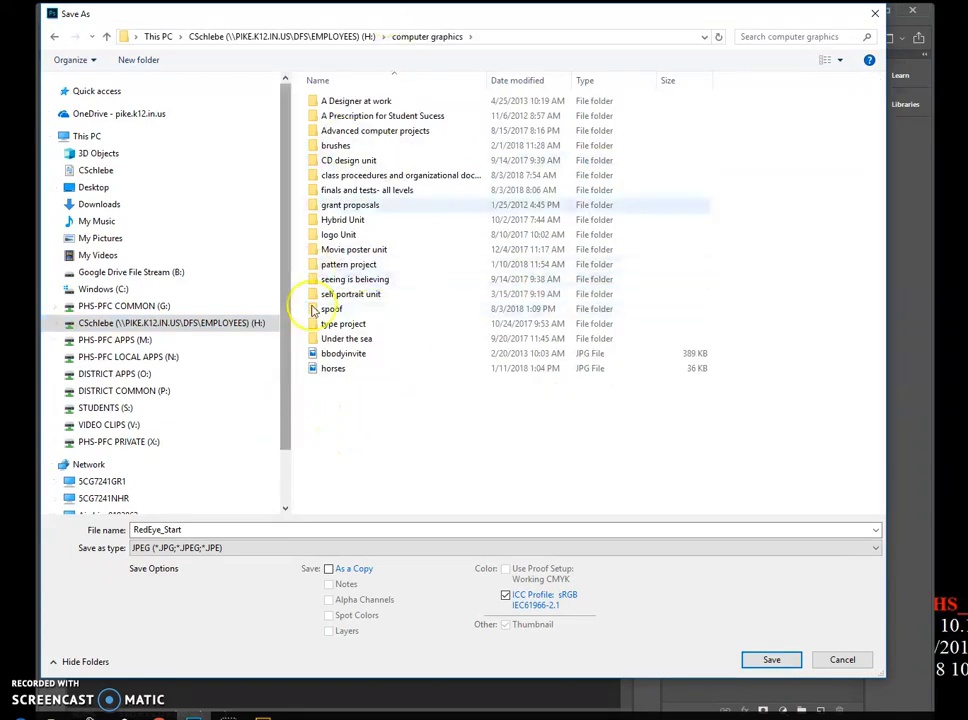
{"action": "left_click", "coordinate": [357, 457]}
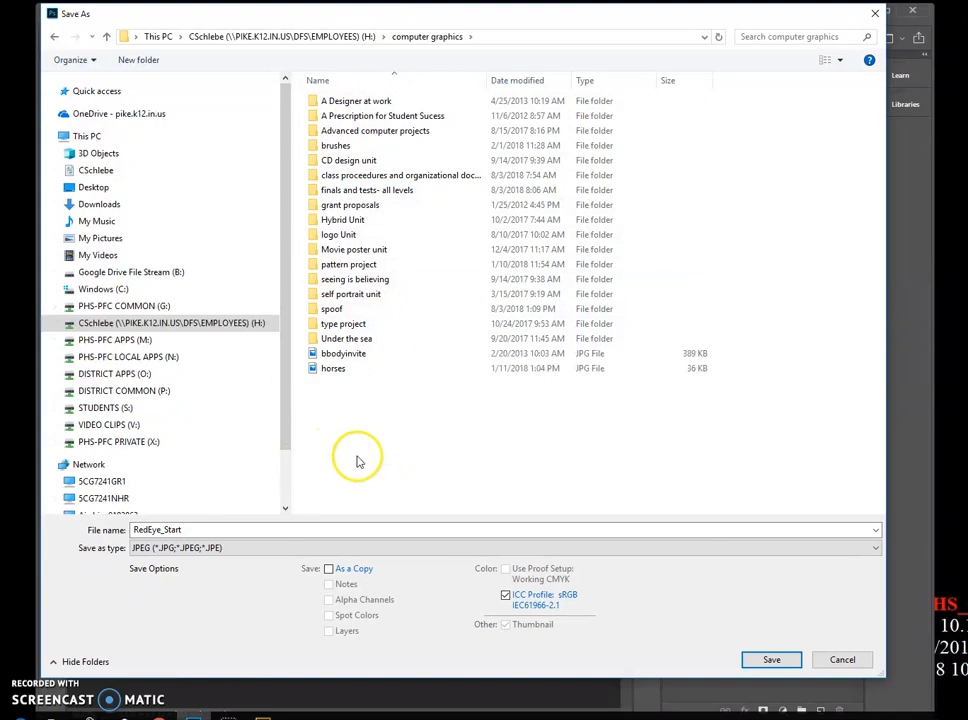
- Save the image as RedEye_Working in Photoshop (*.PSD;*.PDD;*.PSDT) format
{"action": "double_click", "coordinate": [186, 527]}
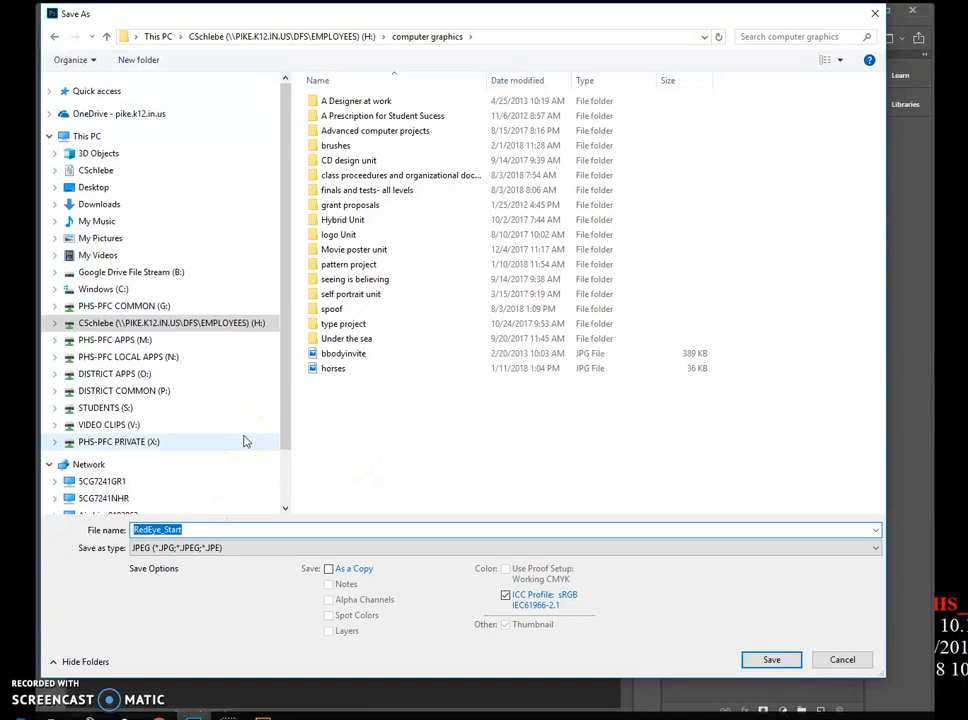
{"action": "type", "text": "Working"}
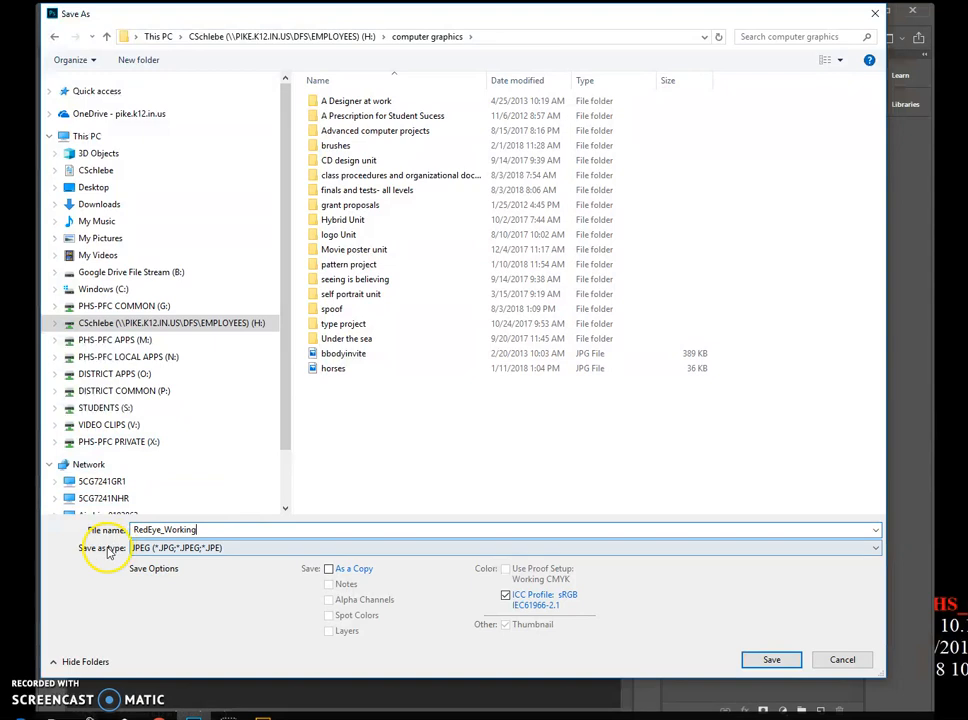
{"action": "left_click", "coordinate": [202, 530]}
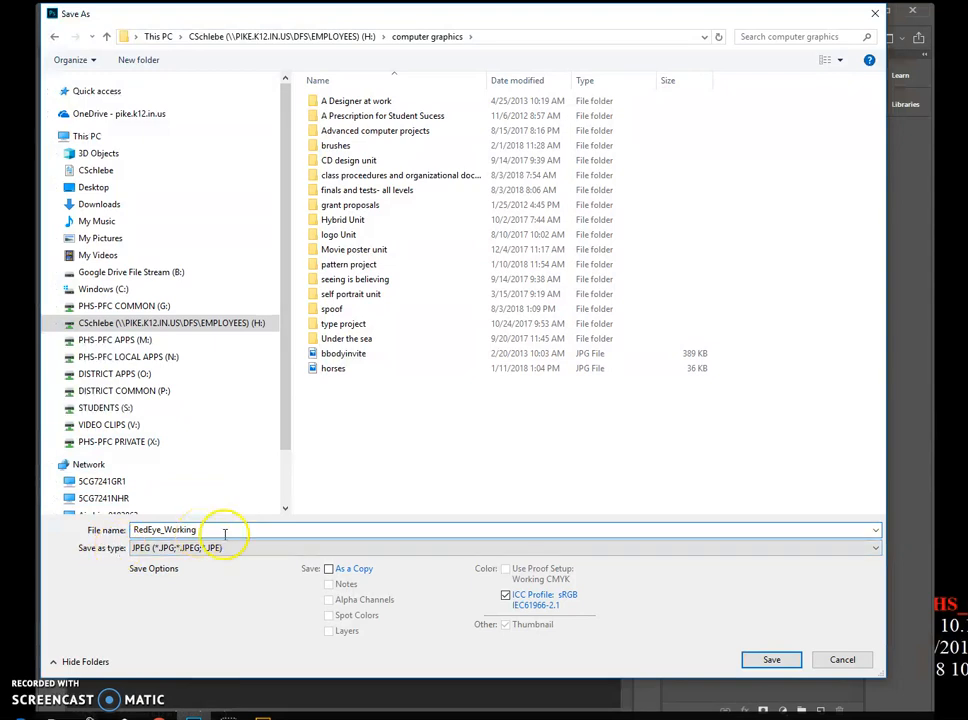
{"action": "left_click", "coordinate": [160, 549]}
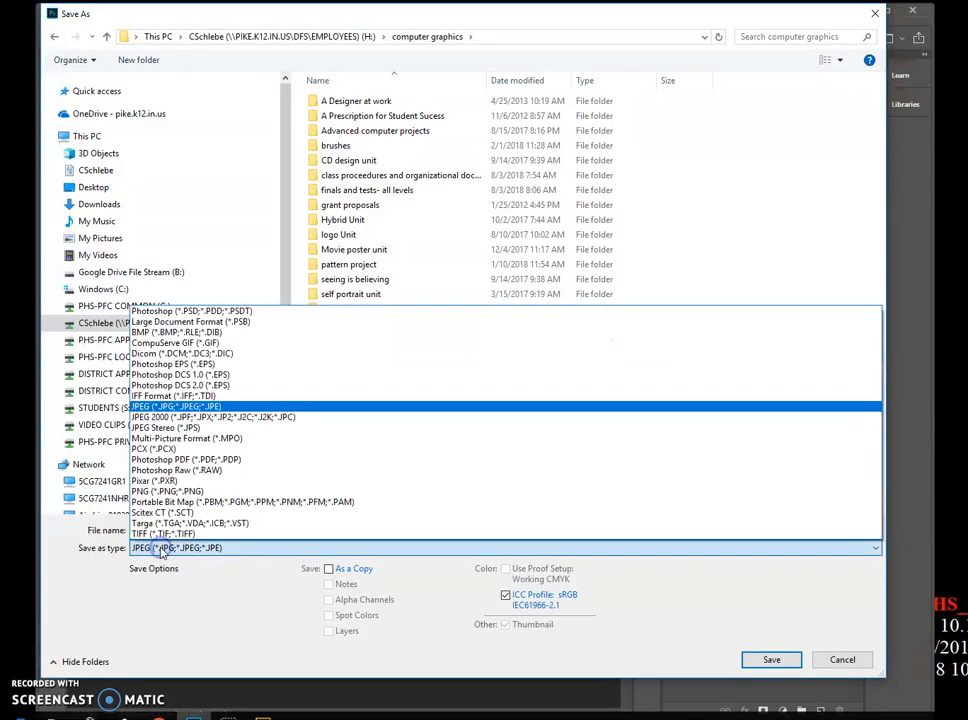
{"action": "left_click", "coordinate": [178, 311]}
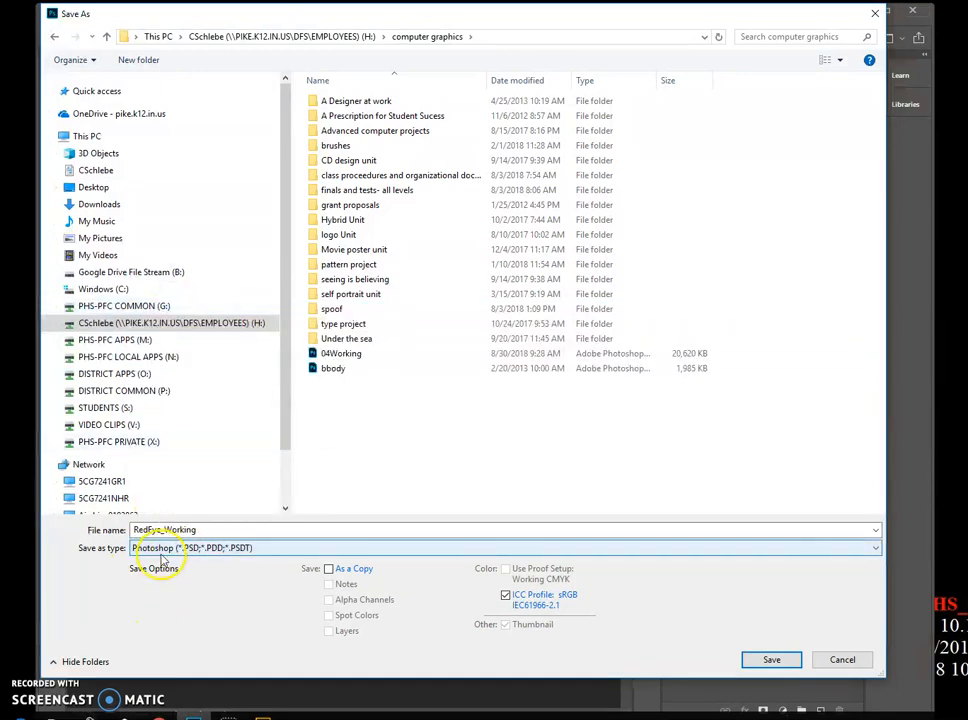
{"action": "left_click", "coordinate": [776, 662]}
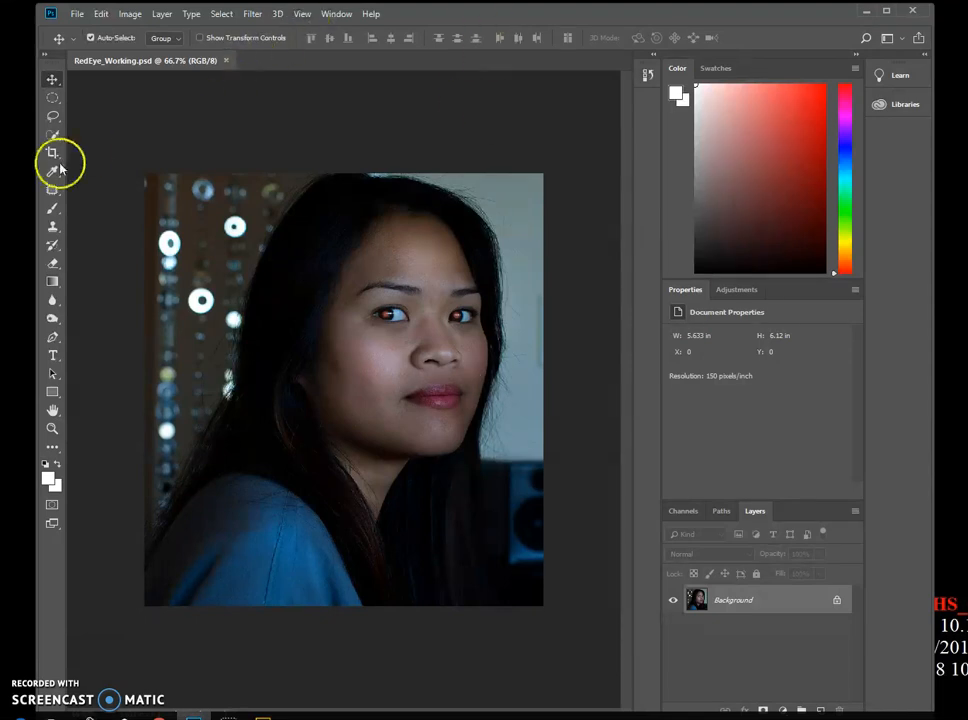
- Zoom in on the left eye, choose the Red Eye tool and set its pupil size to 23%
{"action": "left_click", "coordinate": [51, 429]}
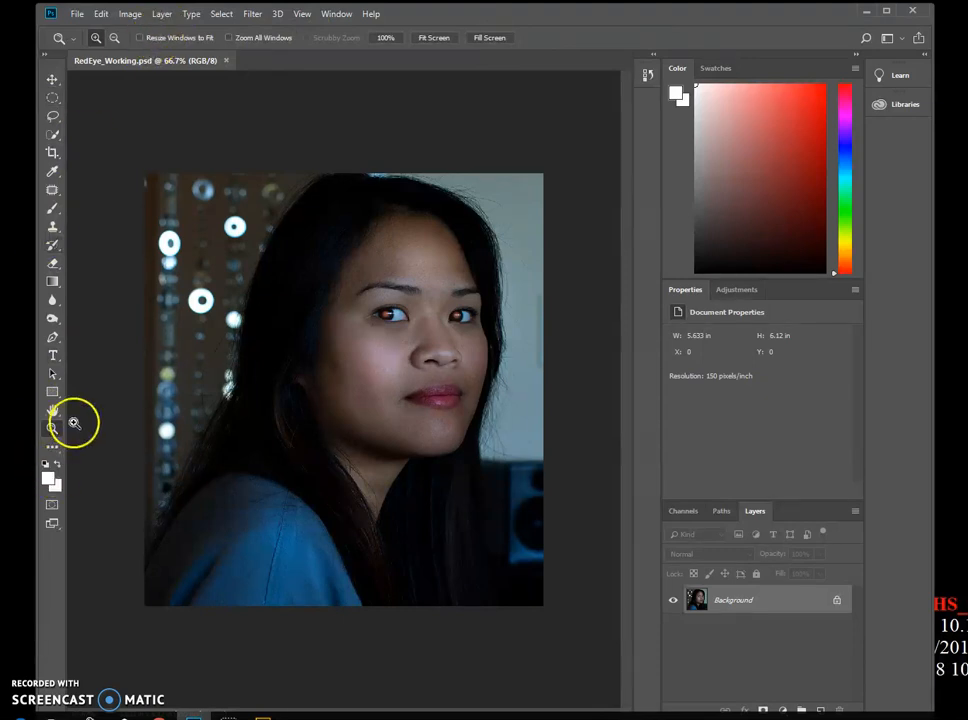
{"action": "left_click", "coordinate": [52, 429]}
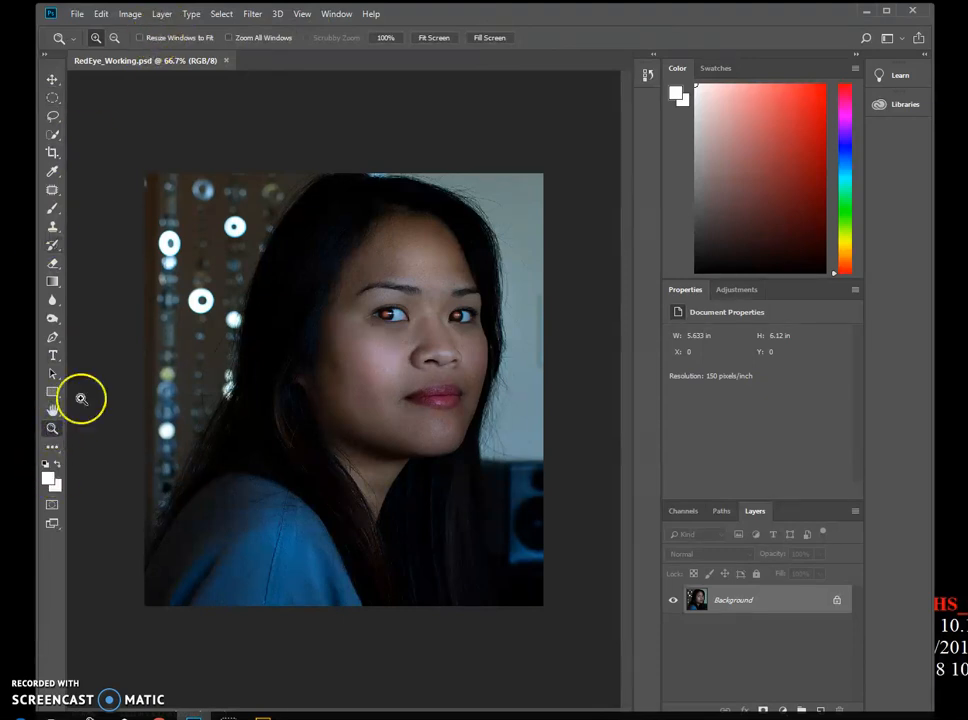
{"action": "left_click", "coordinate": [308, 39]}
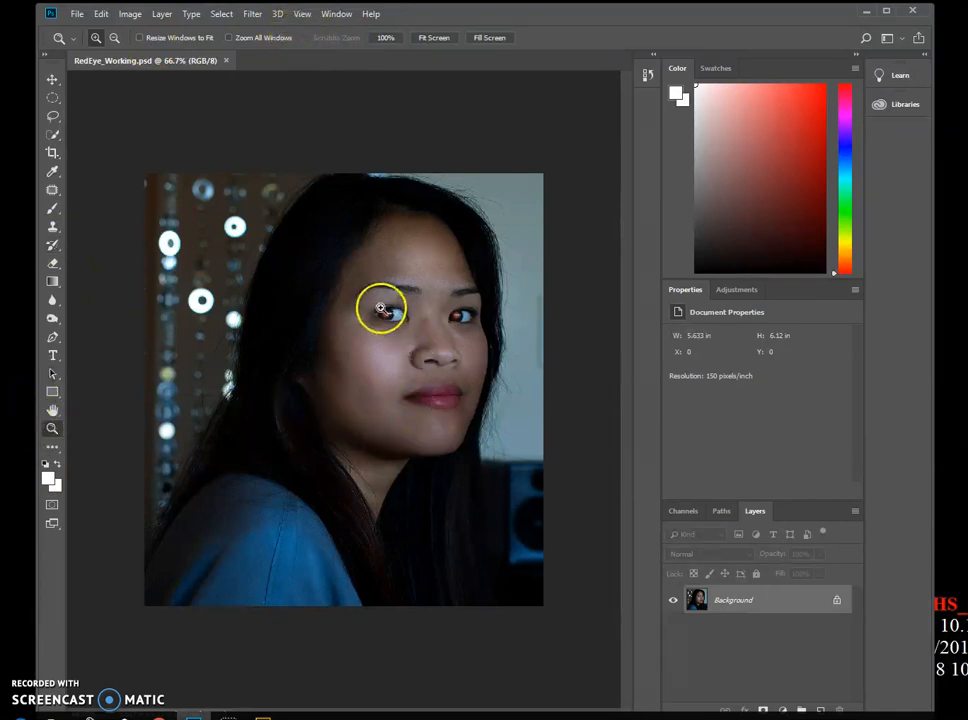
{"action": "left_click_drag", "start_coordinate": [367, 285], "coordinate": [440, 359]}
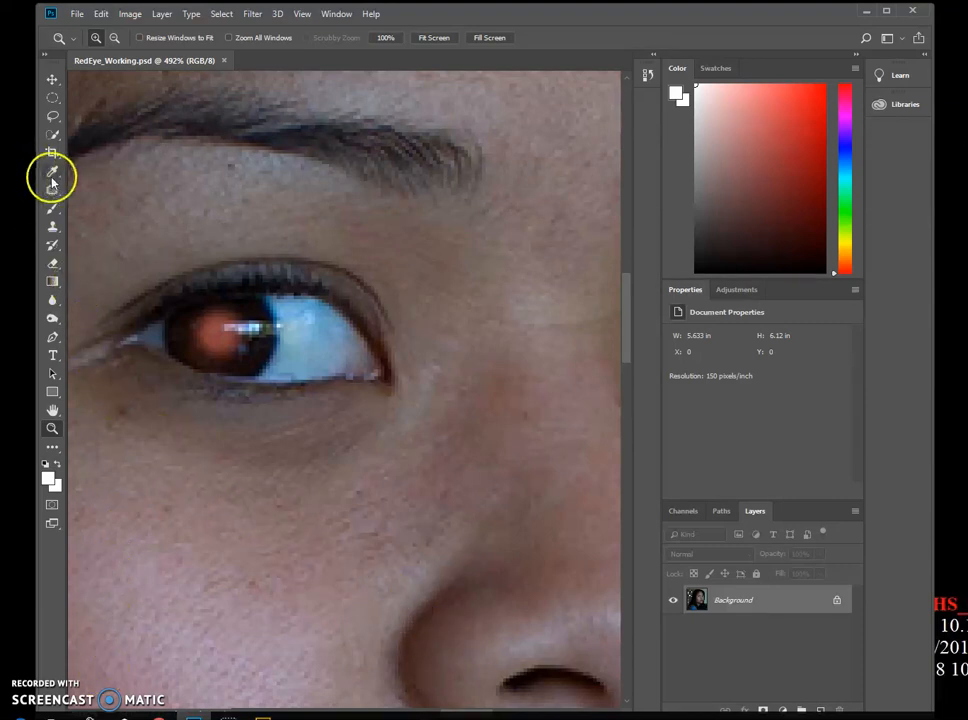
{"action": "key", "text": "j"}
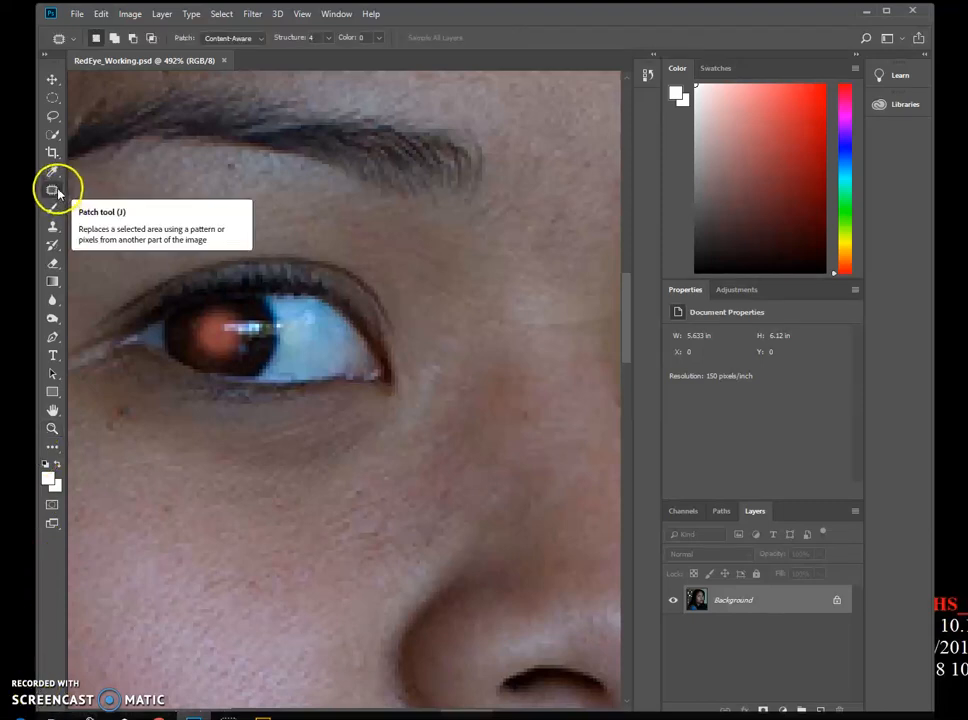
{"action": "left_click", "coordinate": [53, 190]}
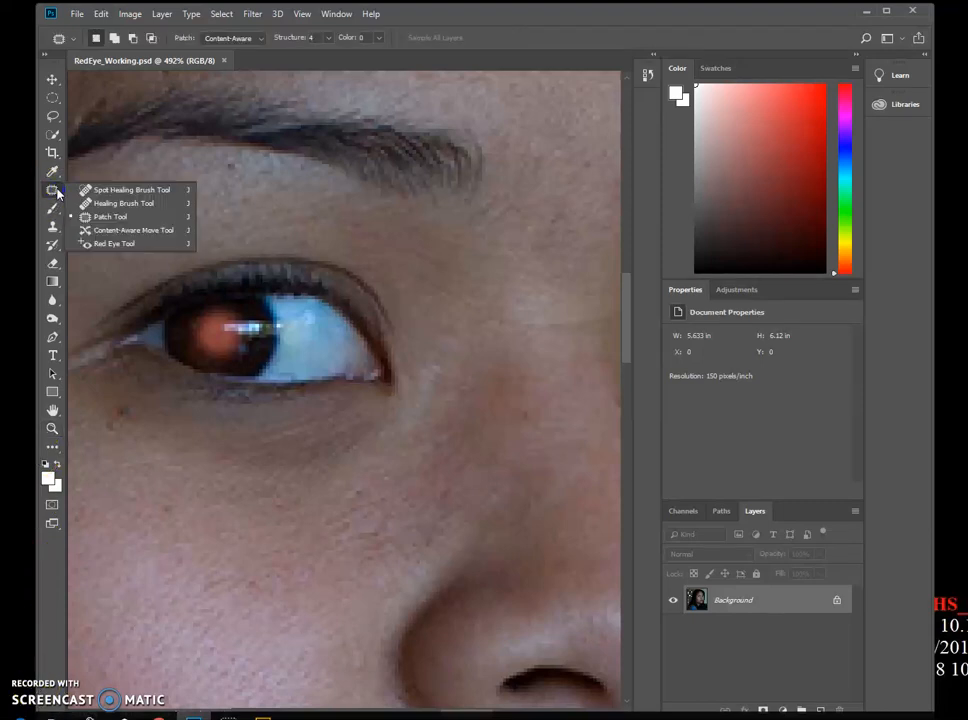
{"action": "left_click", "coordinate": [88, 190]}
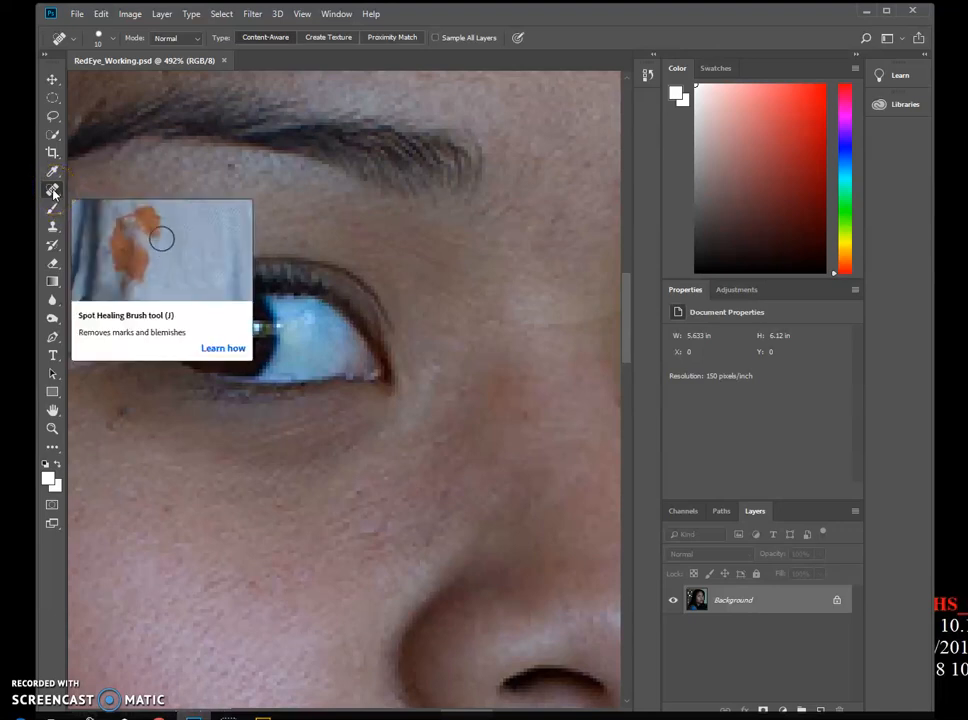
{"action": "left_click", "coordinate": [53, 192]}
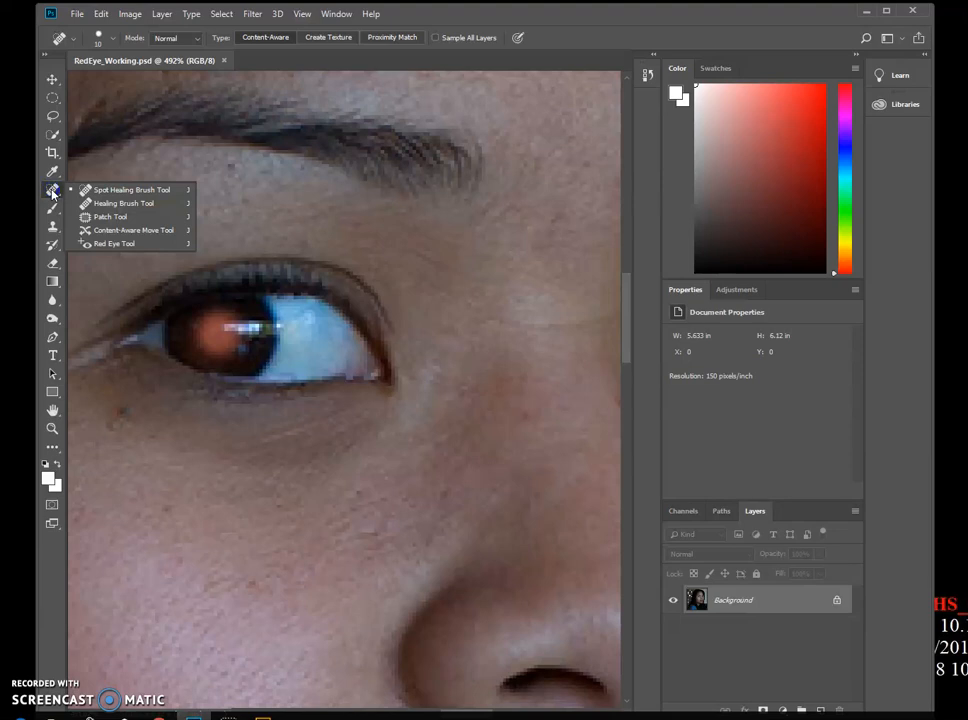
{"action": "left_click", "coordinate": [107, 246]}
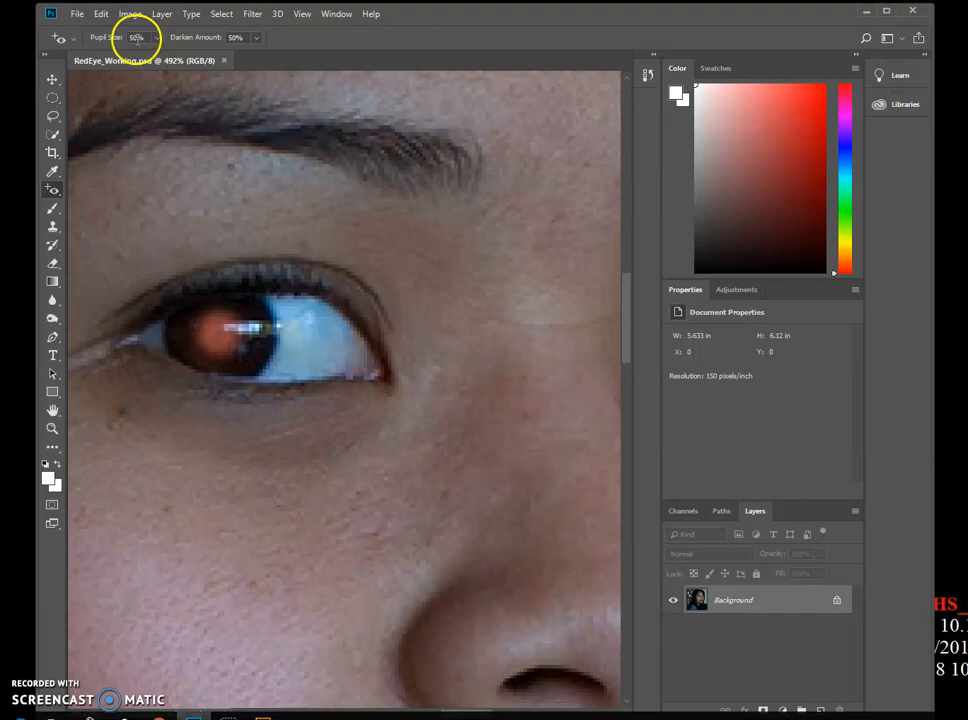
{"action": "left_click", "coordinate": [157, 37]}
{"action": "mouse_move", "coordinate": [155, 57]}
{"action": "left_mouse_down"}
{"action": "mouse_move", "coordinate": [135, 57]}
{"action": "mouse_move", "coordinate": [143, 58]}
{"action": "left_mouse_up"}
{"action": "type", "text": "23"}
{"action": "key", "text": "Return"}
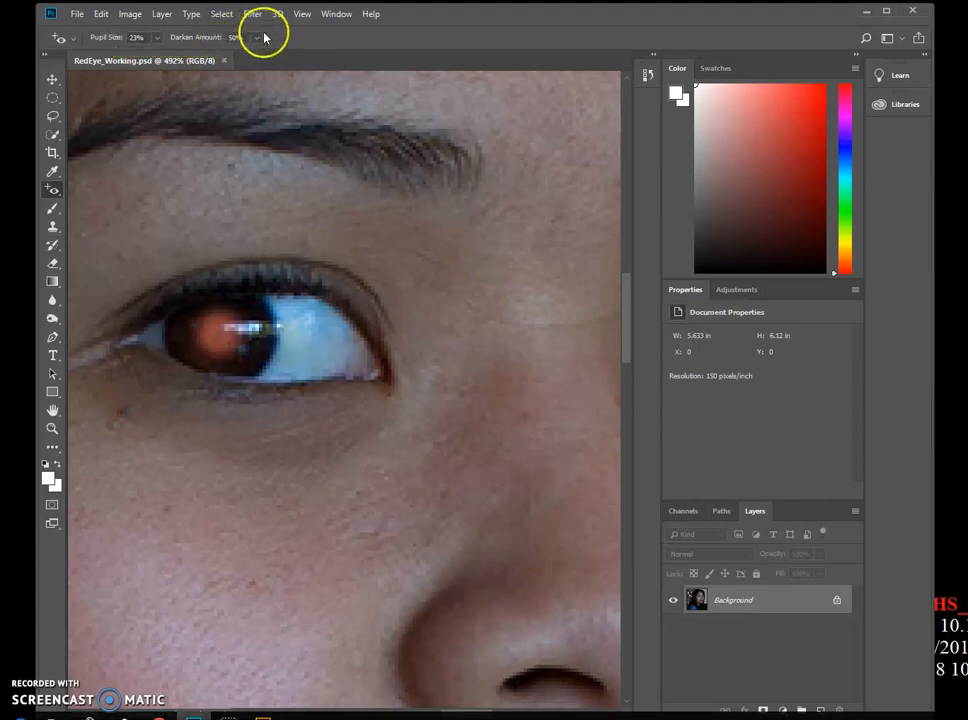
- Set the darken amount to 62% and remove the red from the left eye's pupil
{"action": "left_click", "coordinate": [207, 37]}
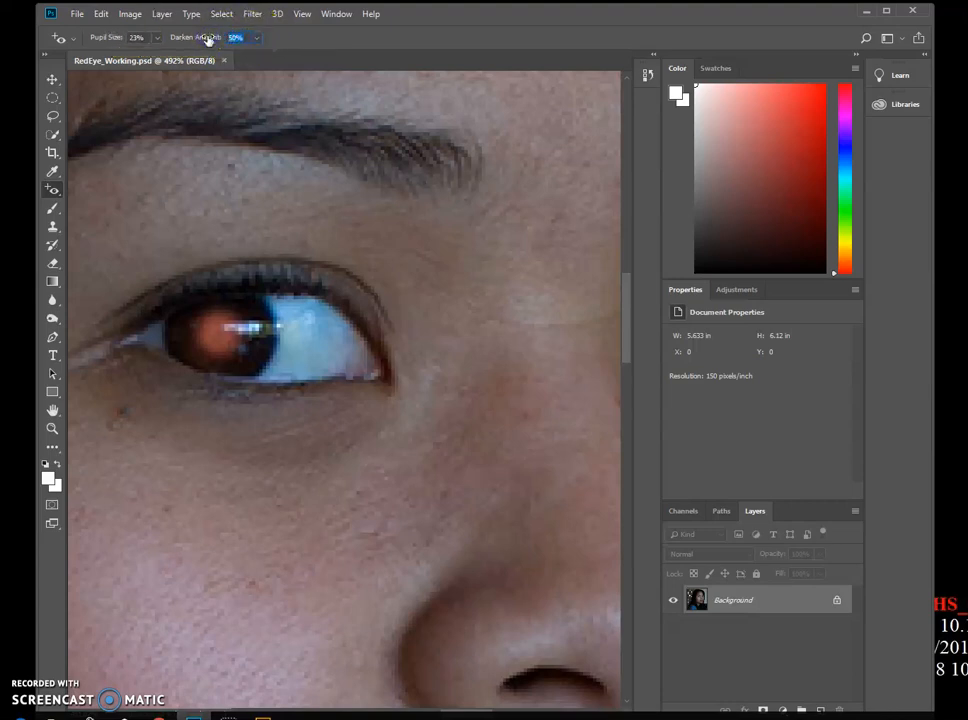
{"action": "type", "text": "62"}
{"action": "left_click", "coordinate": [212, 333]}
{"action": "left_click", "coordinate": [570, 373]}
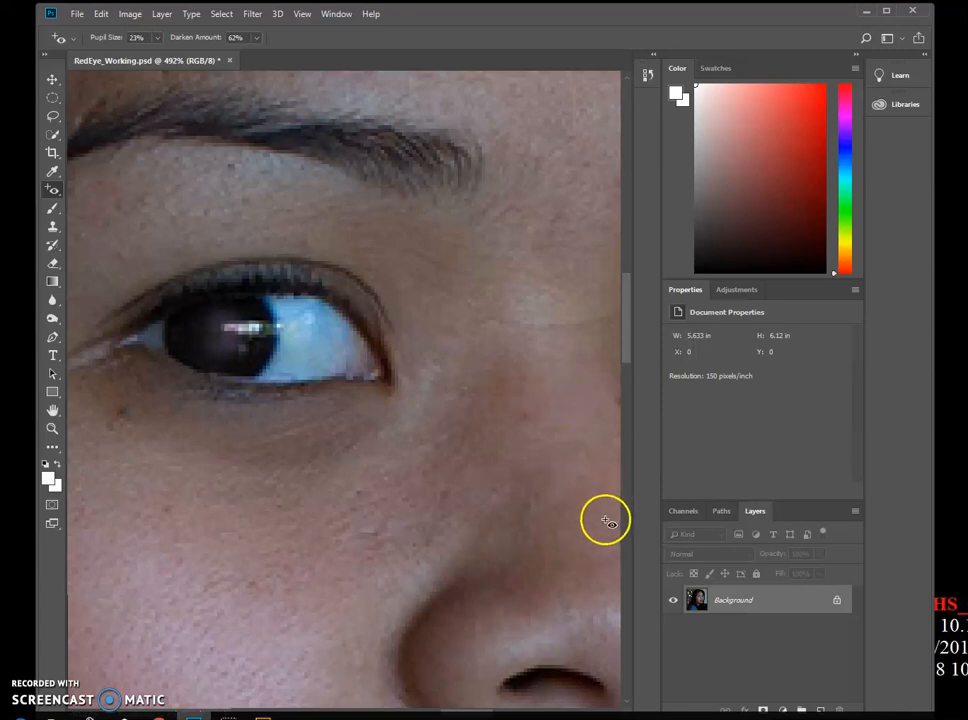
- Zoom out to see both eyes and remove the red from the right eye's pupil with the Red Eye tool
{"action": "left_click", "coordinate": [54, 428]}
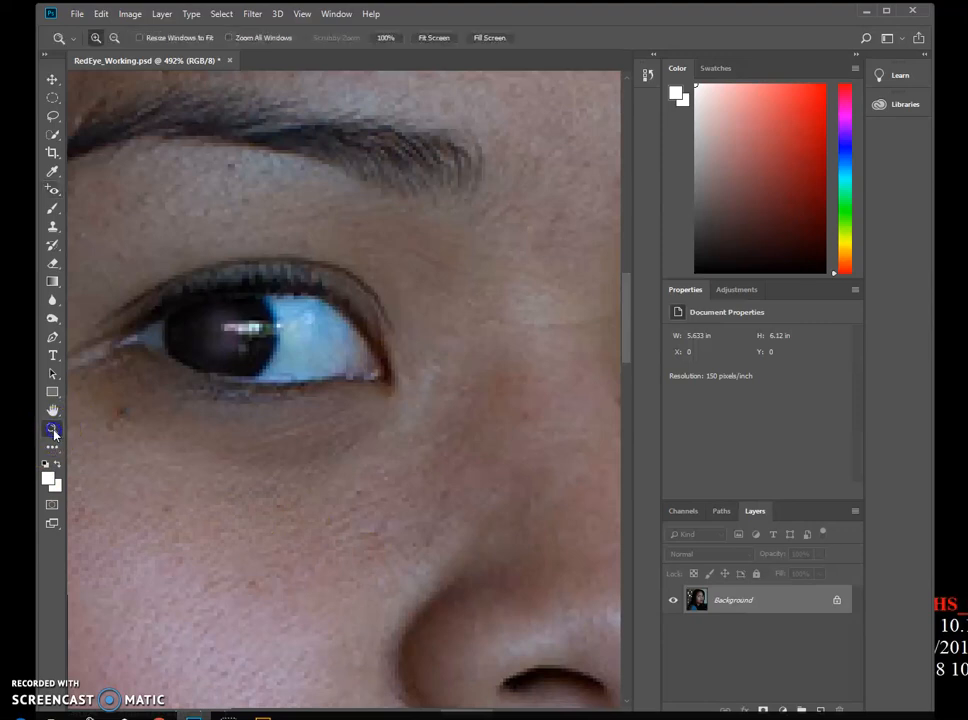
{"action": "left_click", "coordinate": [370, 408]}
{"action": "left_click", "coordinate": [370, 409]}
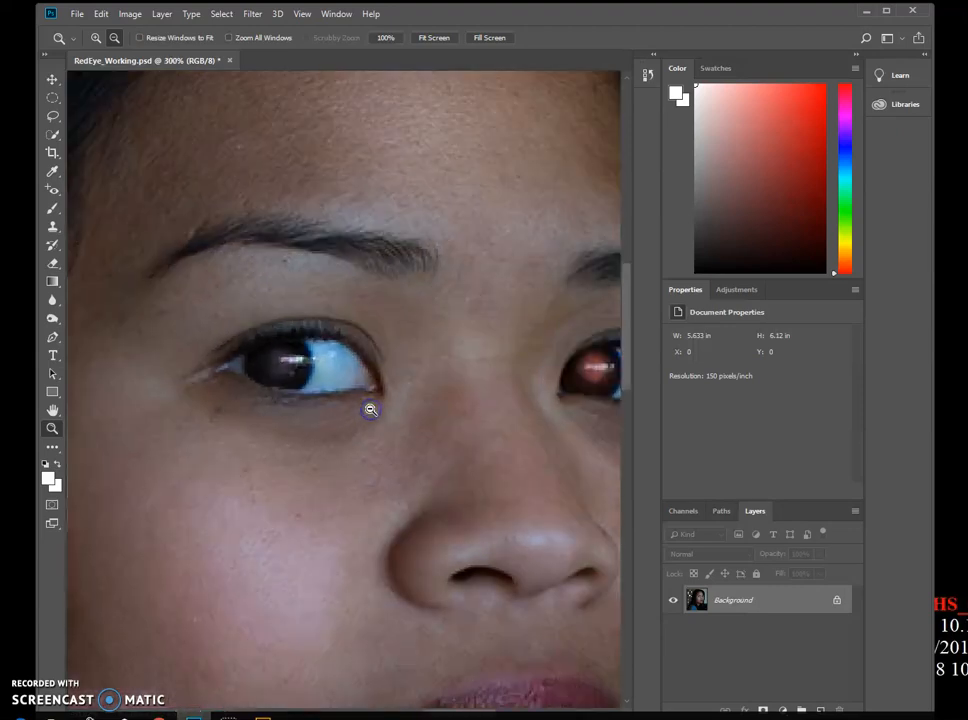
{"action": "left_click", "coordinate": [370, 405]}
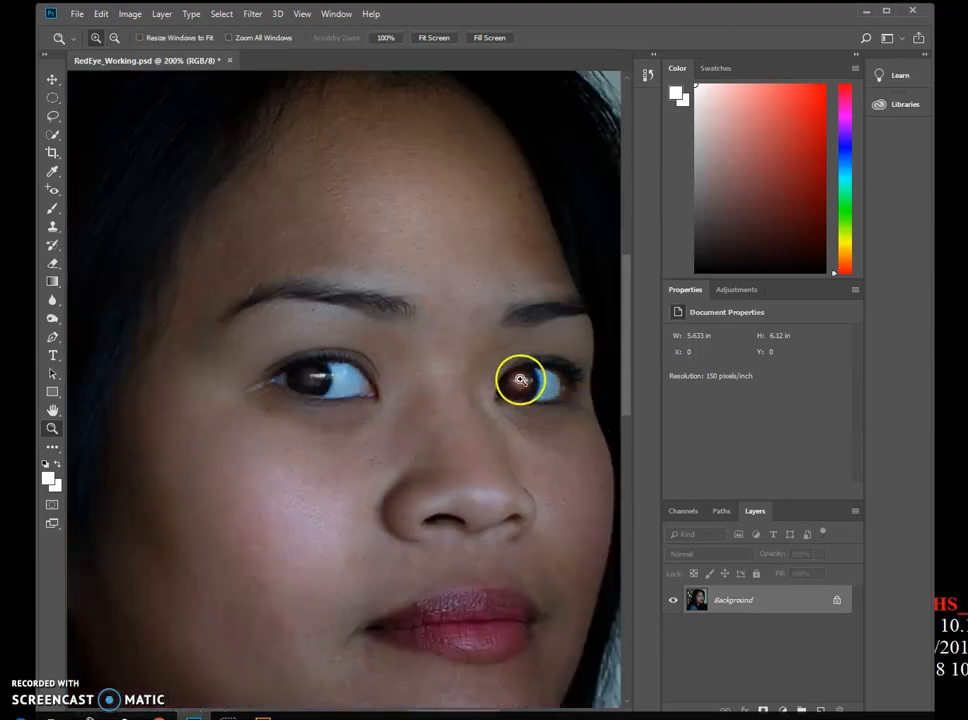
{"action": "left_click", "coordinate": [53, 189]}
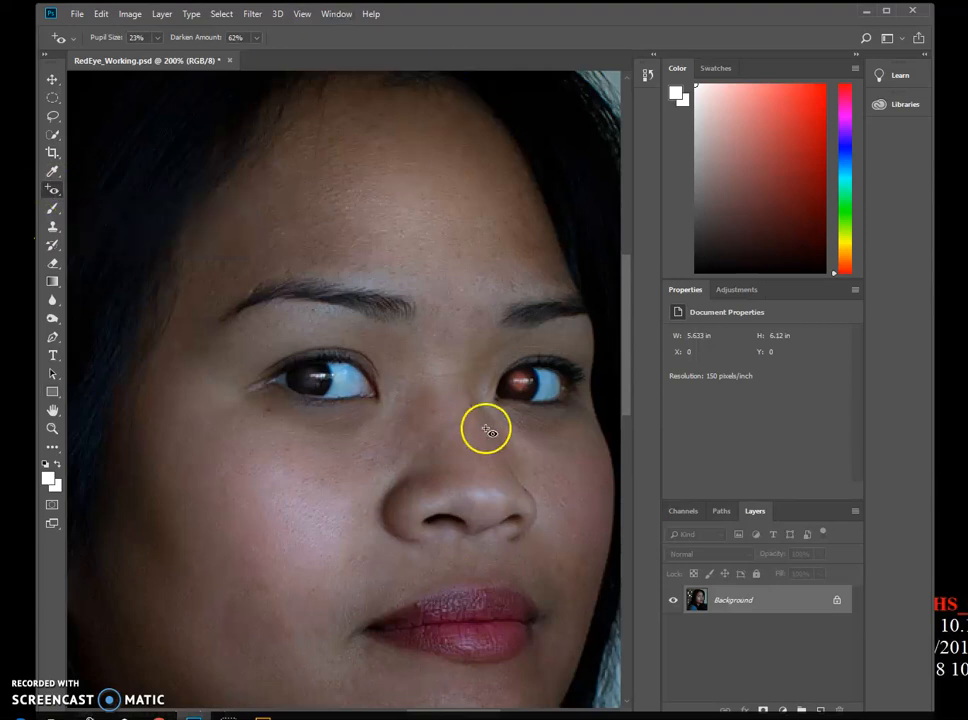
{"action": "left_click", "coordinate": [522, 381]}
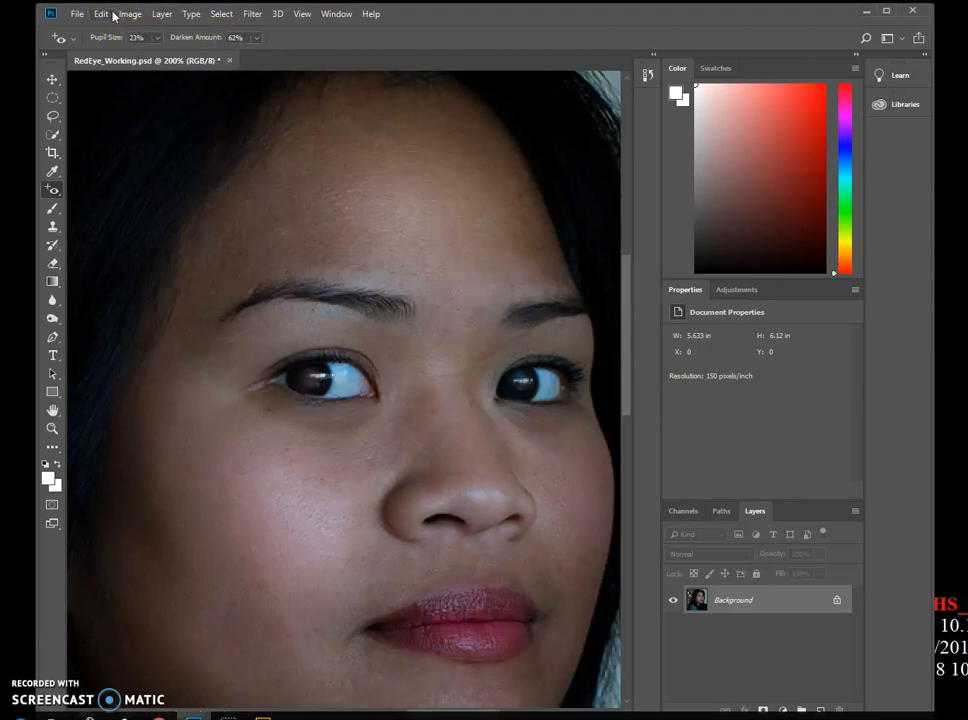
- Fit the image on screen and save the document
{"action": "left_click", "coordinate": [302, 14]}
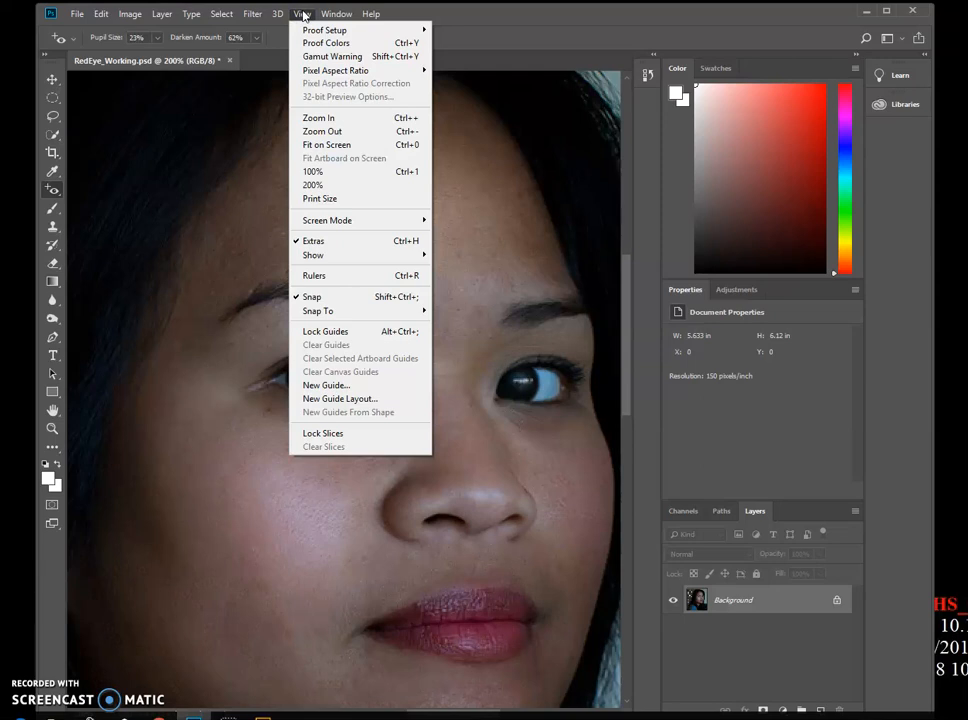
{"action": "left_click", "coordinate": [351, 149]}
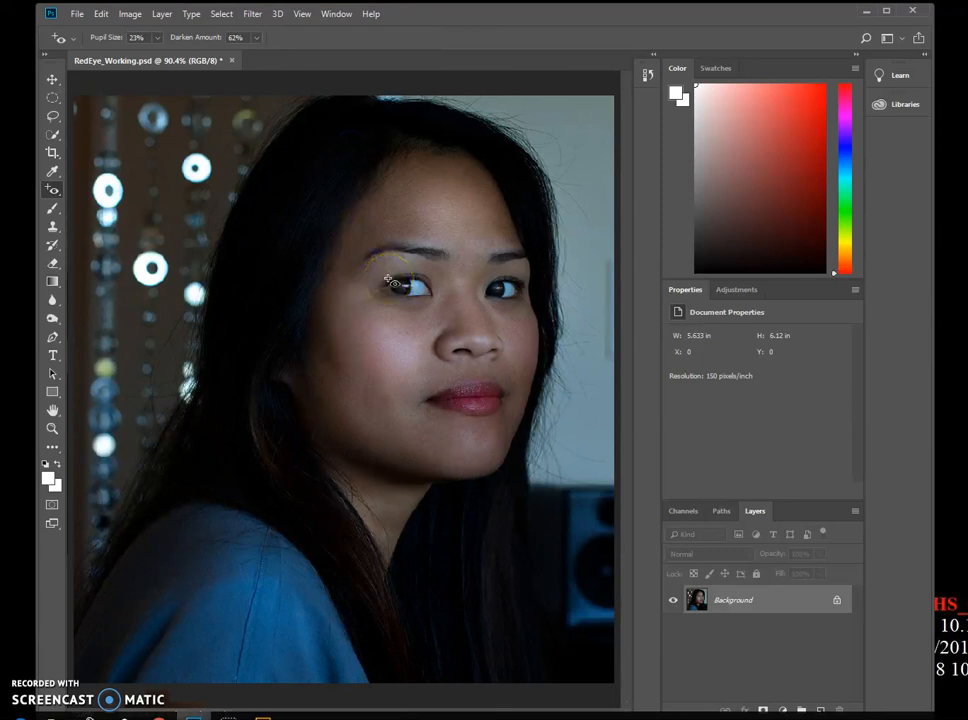
{"action": "left_click", "coordinate": [77, 15]}
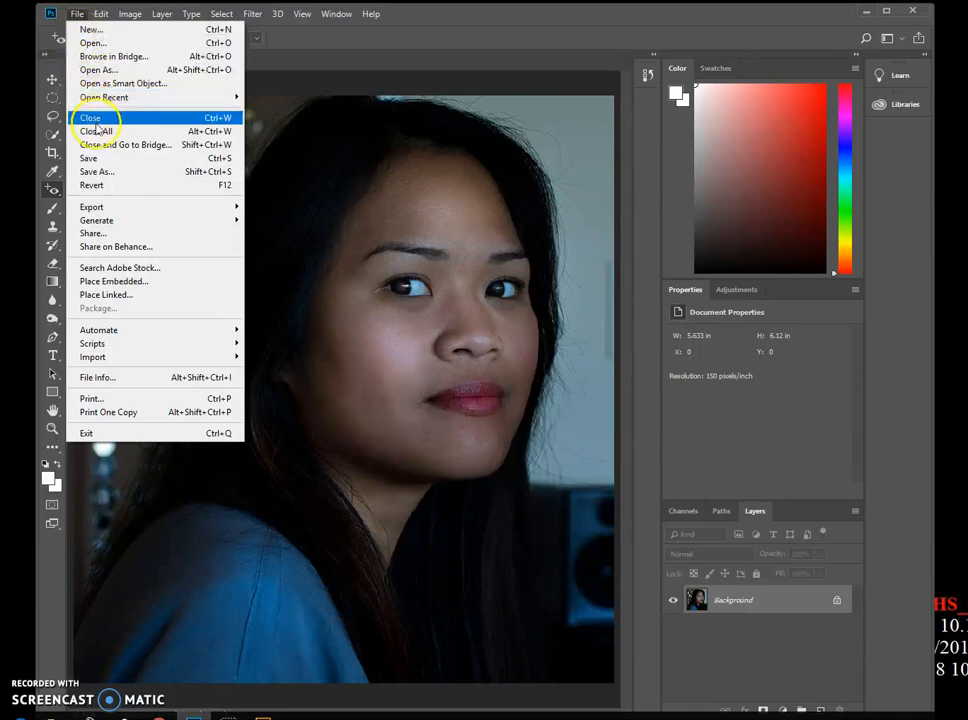
{"action": "left_click", "coordinate": [100, 158]}
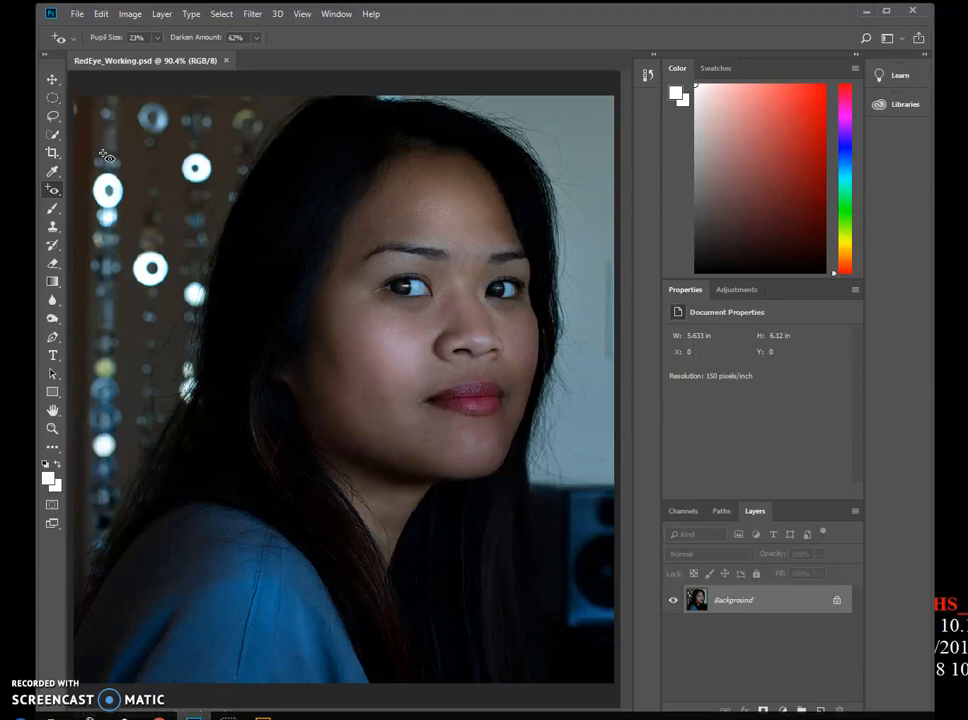
- Add a Curves adjustment layer above the background
{"action": "left_click", "coordinate": [737, 291]}
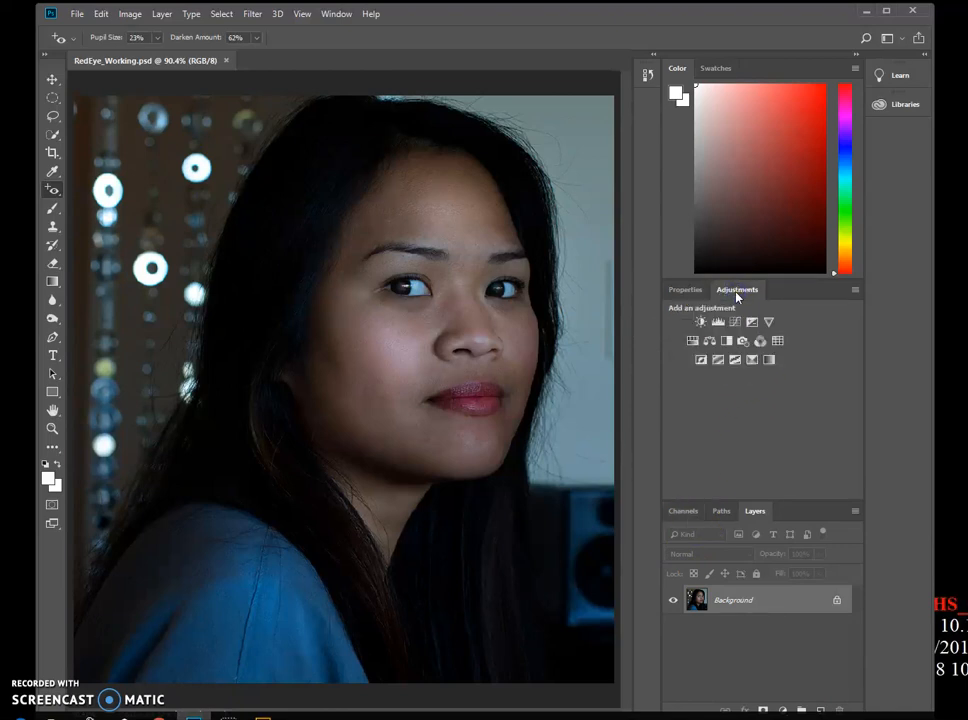
{"action": "left_click", "coordinate": [336, 15]}
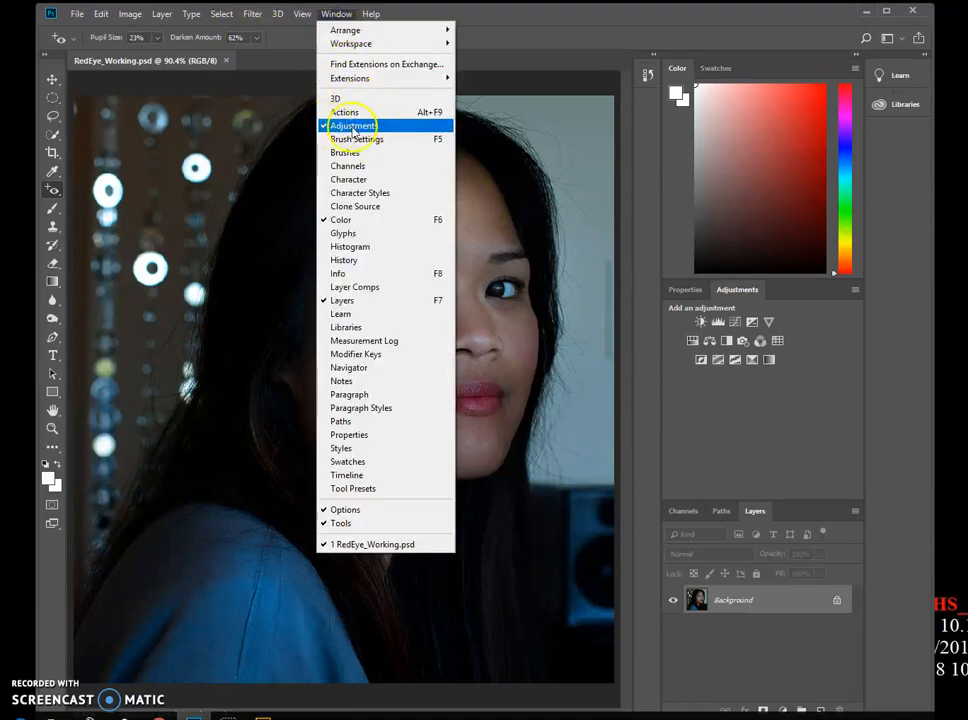
{"action": "left_click", "coordinate": [882, 345]}
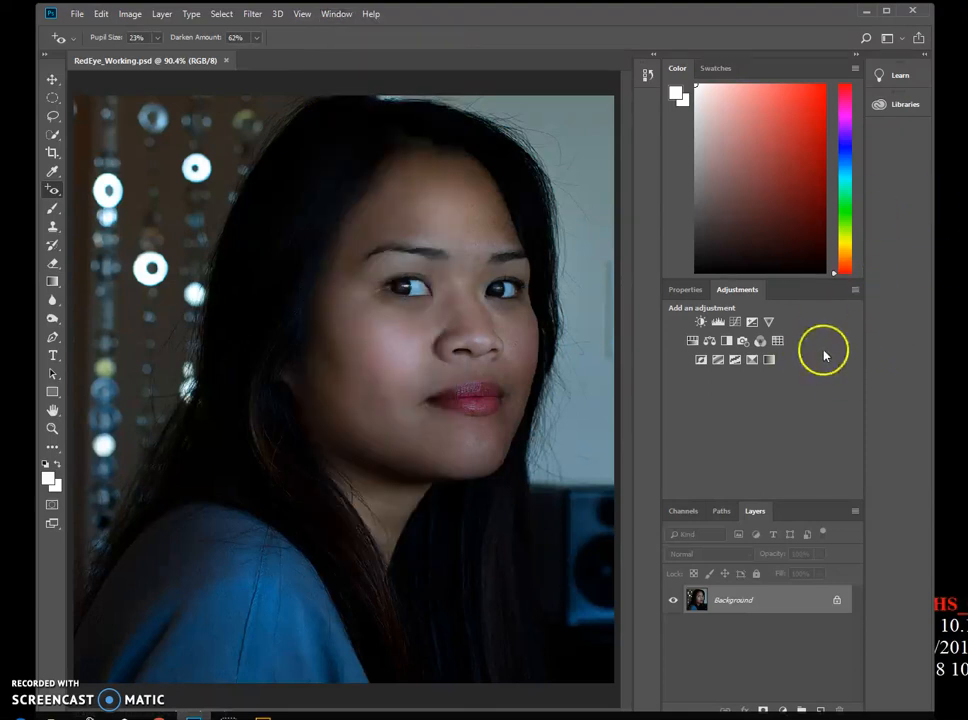
{"action": "left_click", "coordinate": [735, 322]}
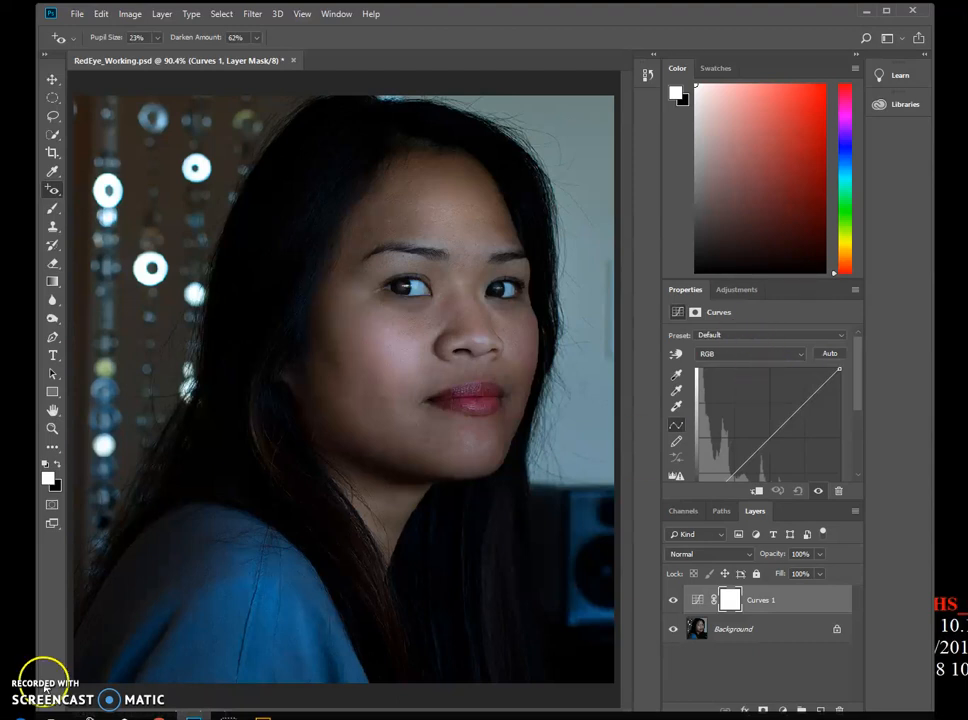
- Try the Auto curve and the Lighter (RGB) preset, then reset the curve to its defaults
{"action": "left_click", "coordinate": [828, 355]}
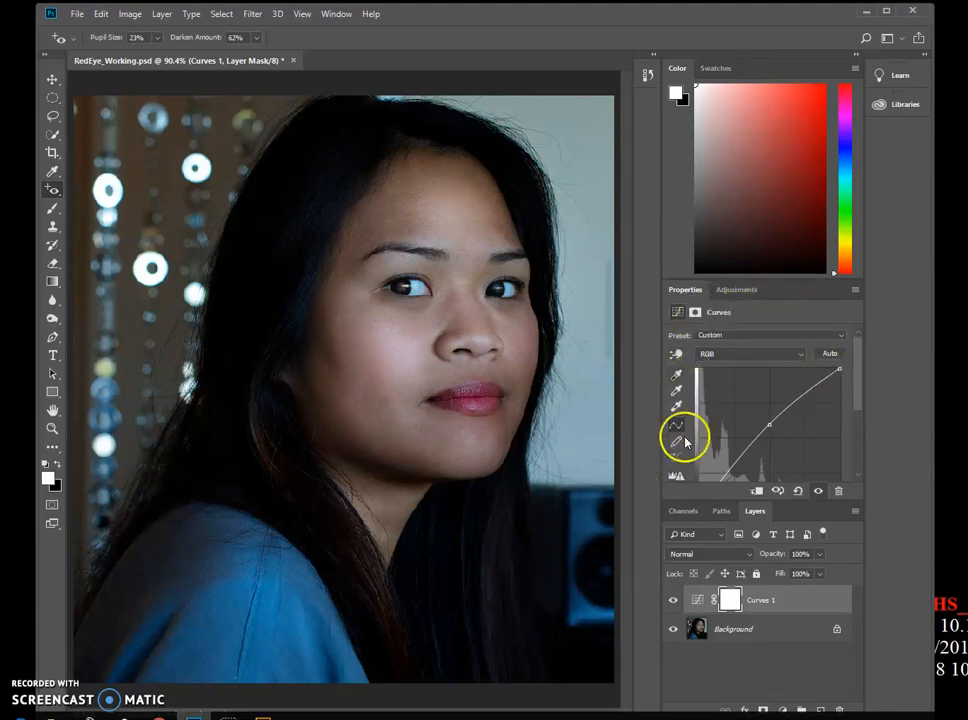
{"action": "left_click", "coordinate": [713, 336]}
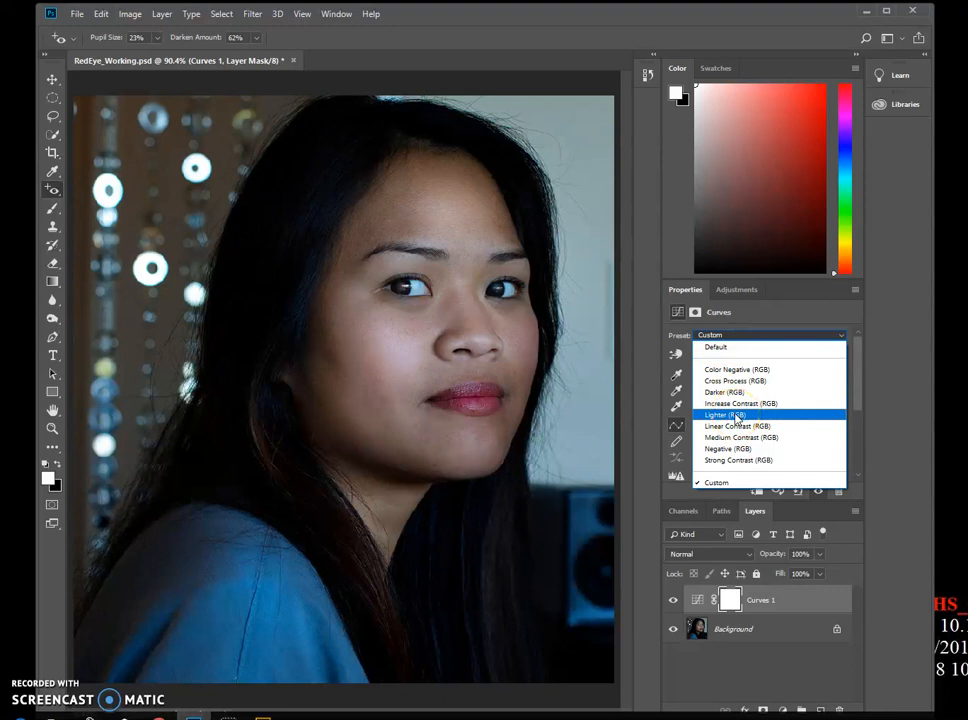
{"action": "left_click", "coordinate": [735, 416]}
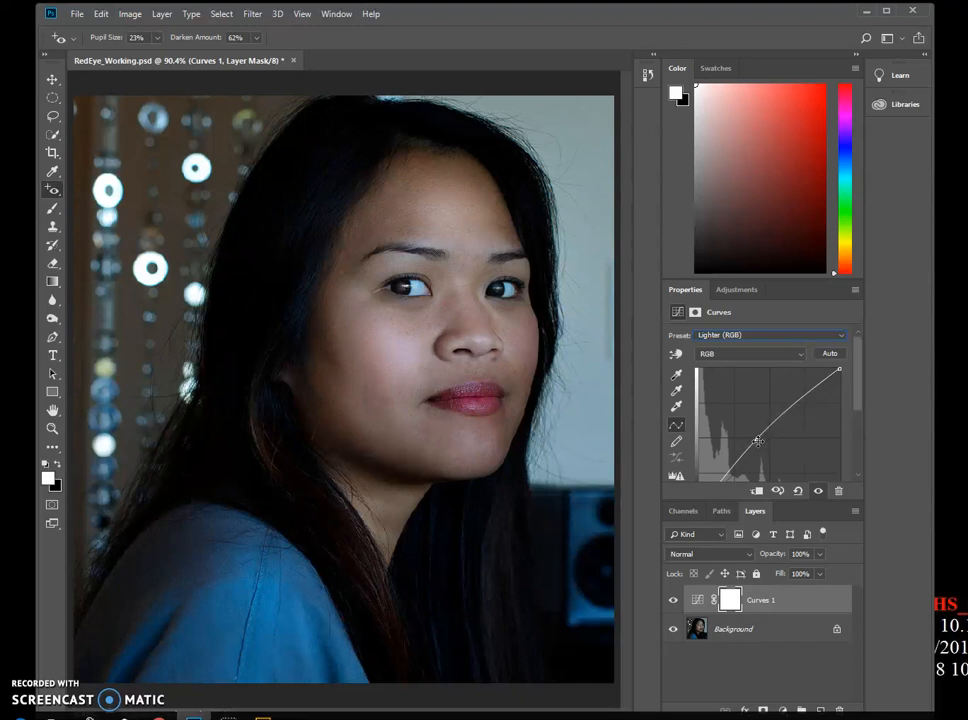
{"action": "left_click", "coordinate": [758, 441]}
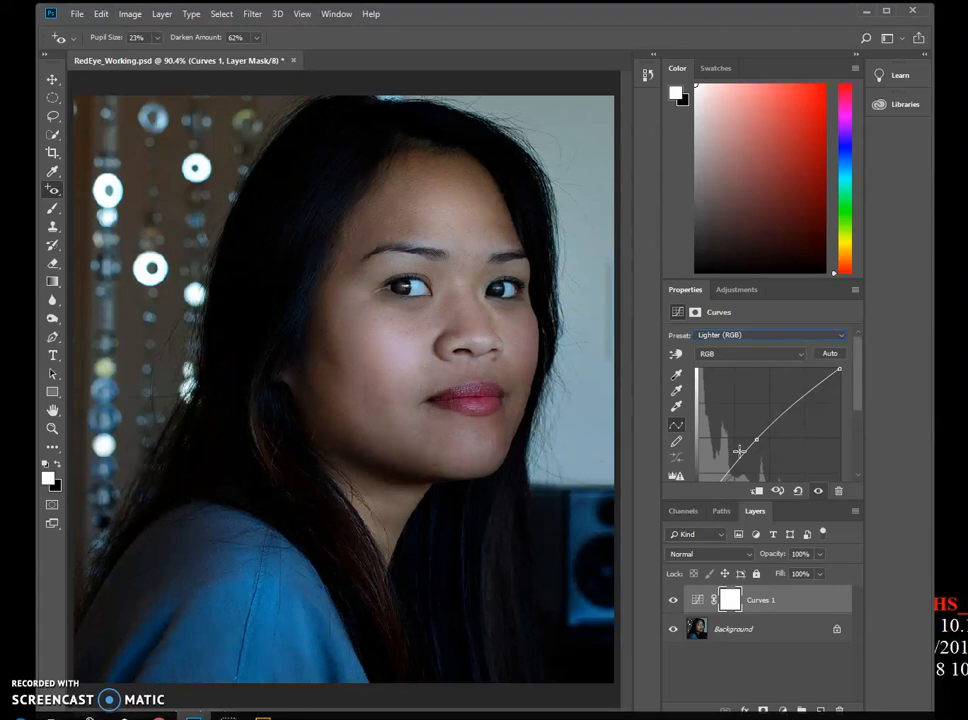
{"action": "left_click", "coordinate": [799, 492]}
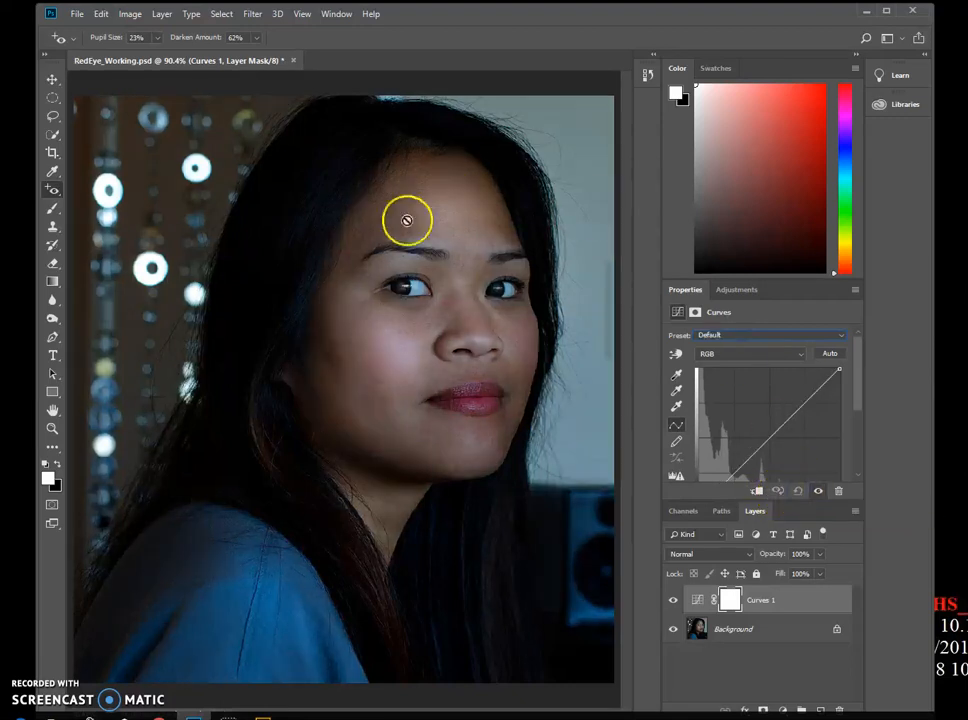
- Brighten the image by pulling the curve up from a forehead sample with the targeted adjustment tool
{"action": "left_click", "coordinate": [677, 353]}
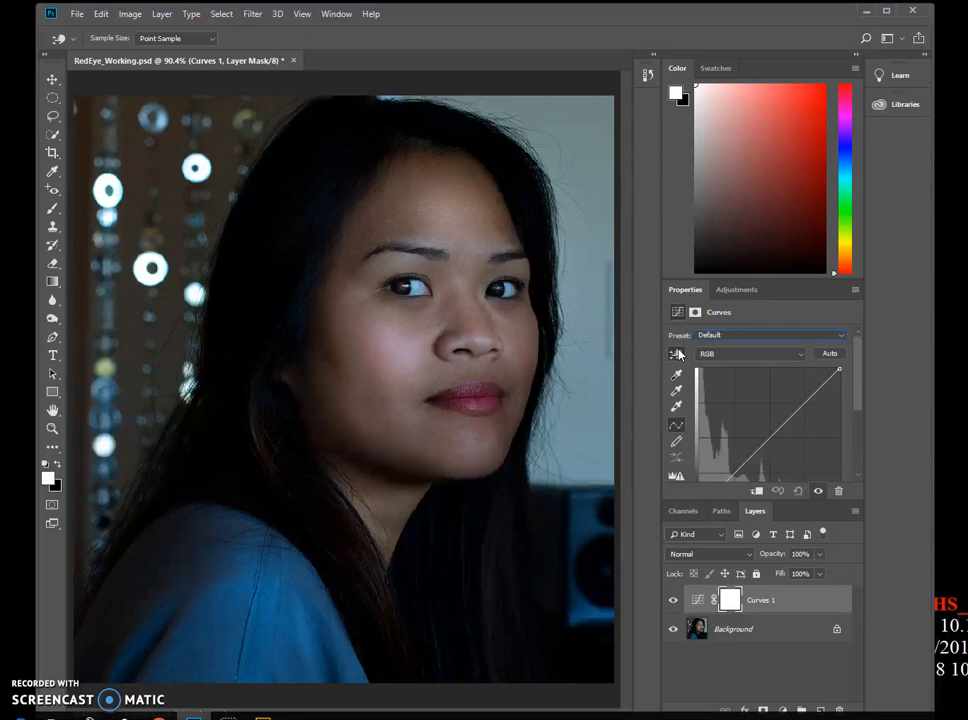
{"action": "left_click", "coordinate": [677, 354]}
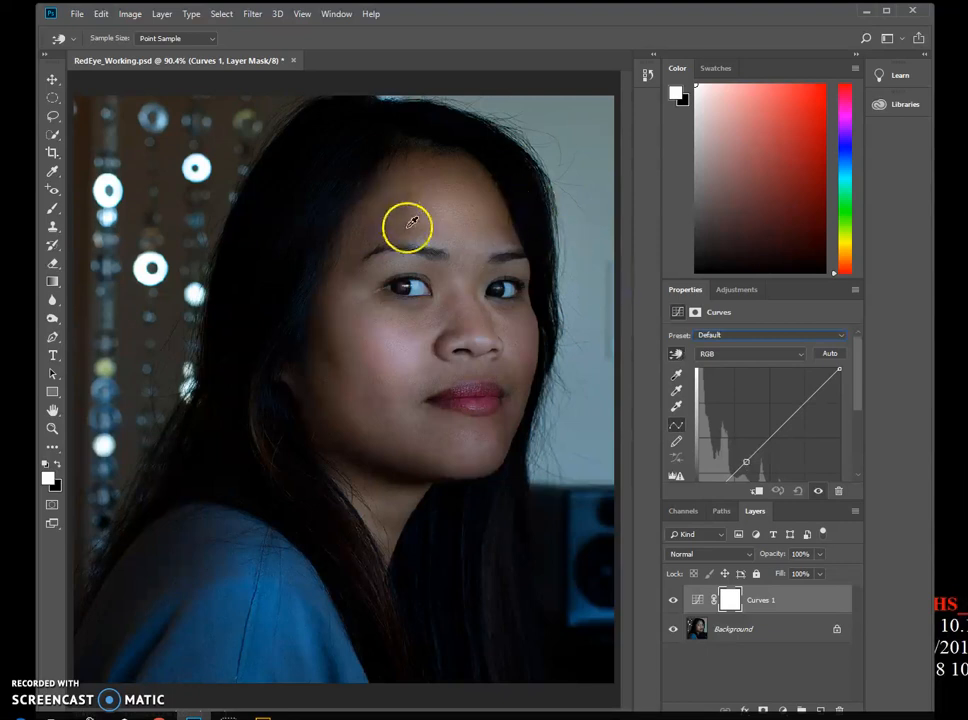
{"action": "left_click", "coordinate": [461, 237]}
{"action": "left_click_drag", "start_coordinate": [461, 237], "coordinate": [465, 203]}
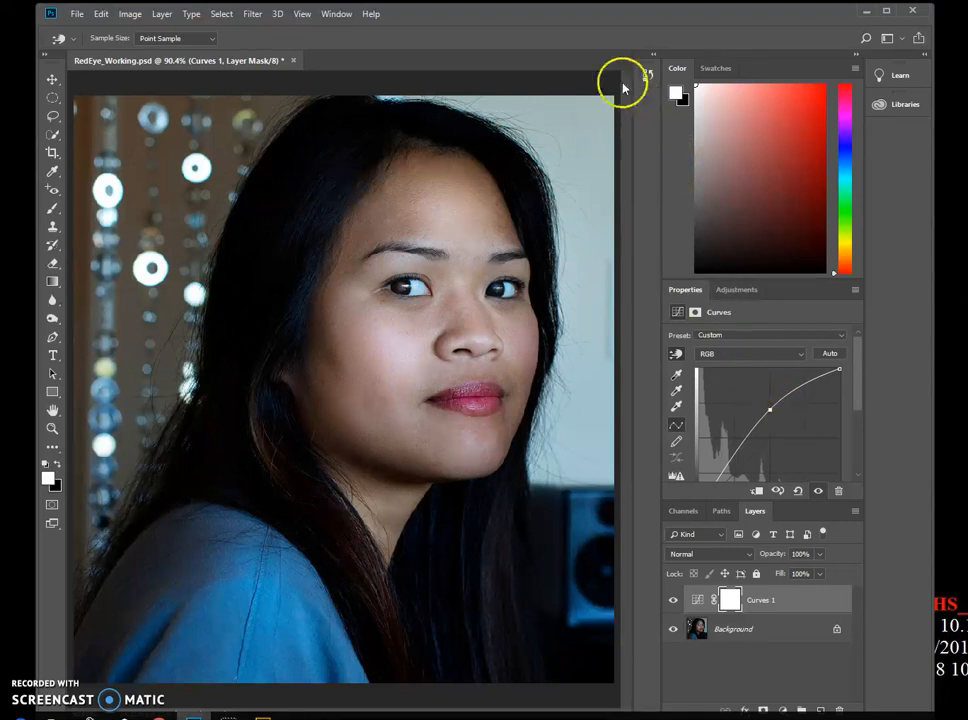
- Flatten the image into a single background layer
{"action": "left_click", "coordinate": [163, 14]}
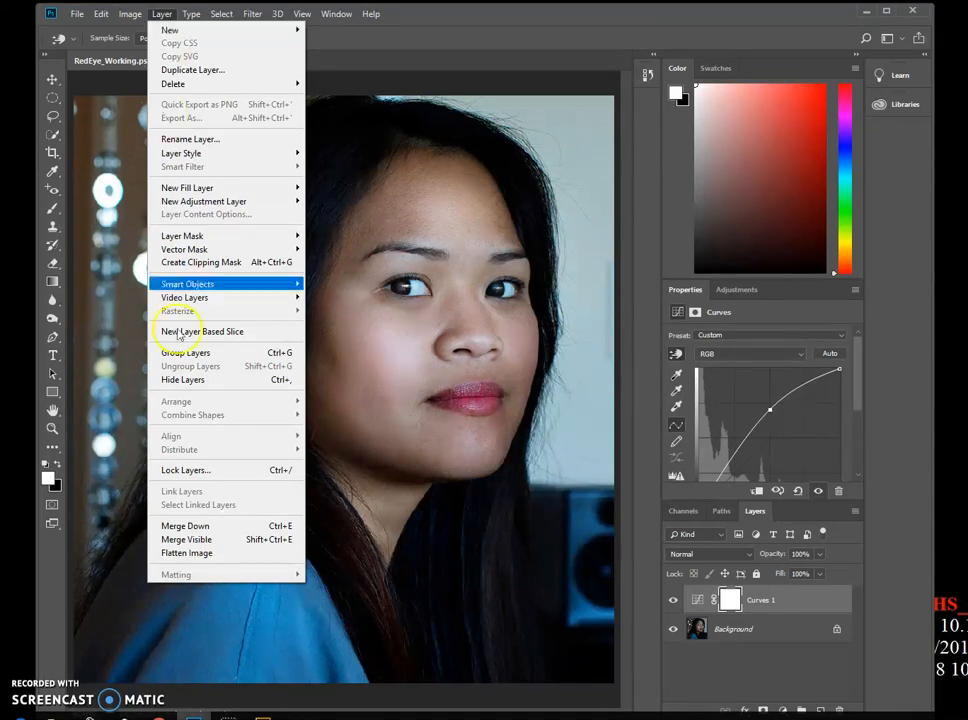
{"action": "left_click", "coordinate": [205, 553]}
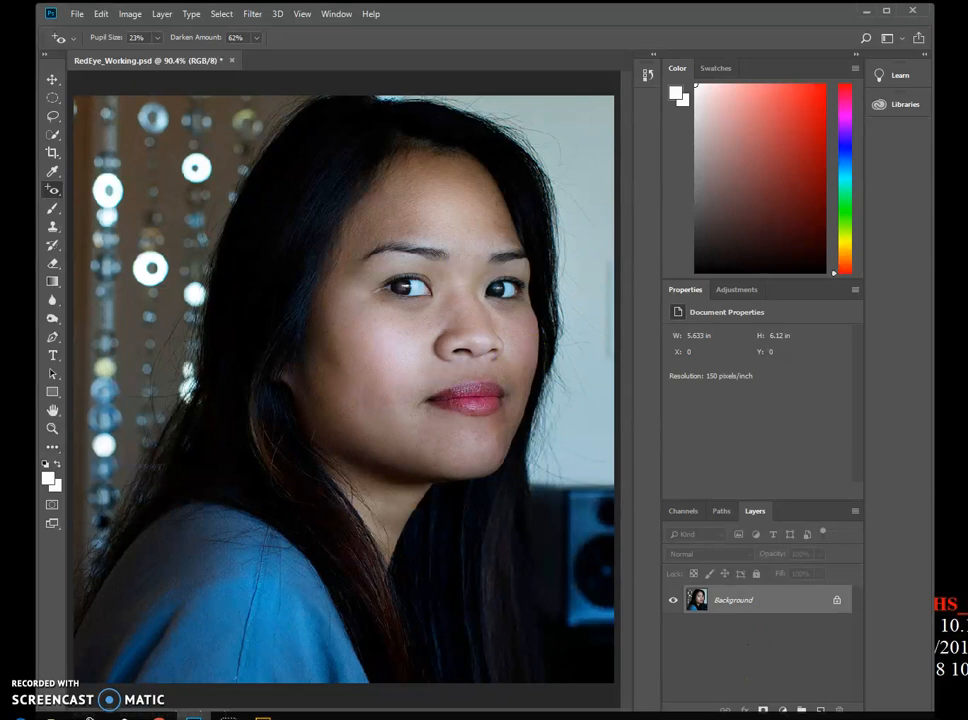
- Save the document
{"action": "left_click", "coordinate": [76, 14]}
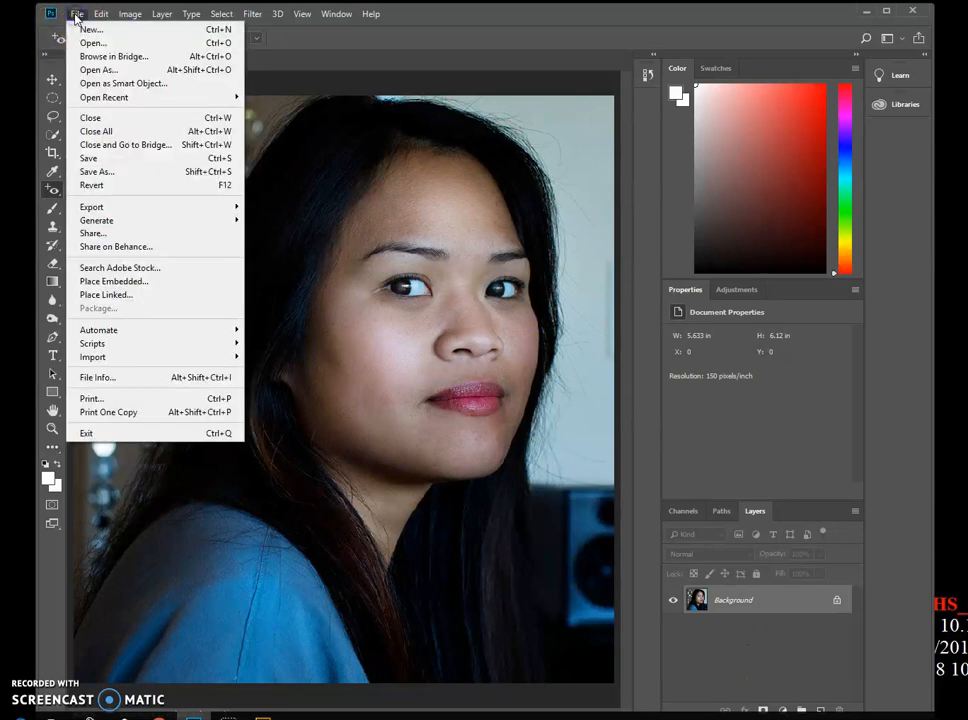
{"action": "left_click", "coordinate": [145, 157]}
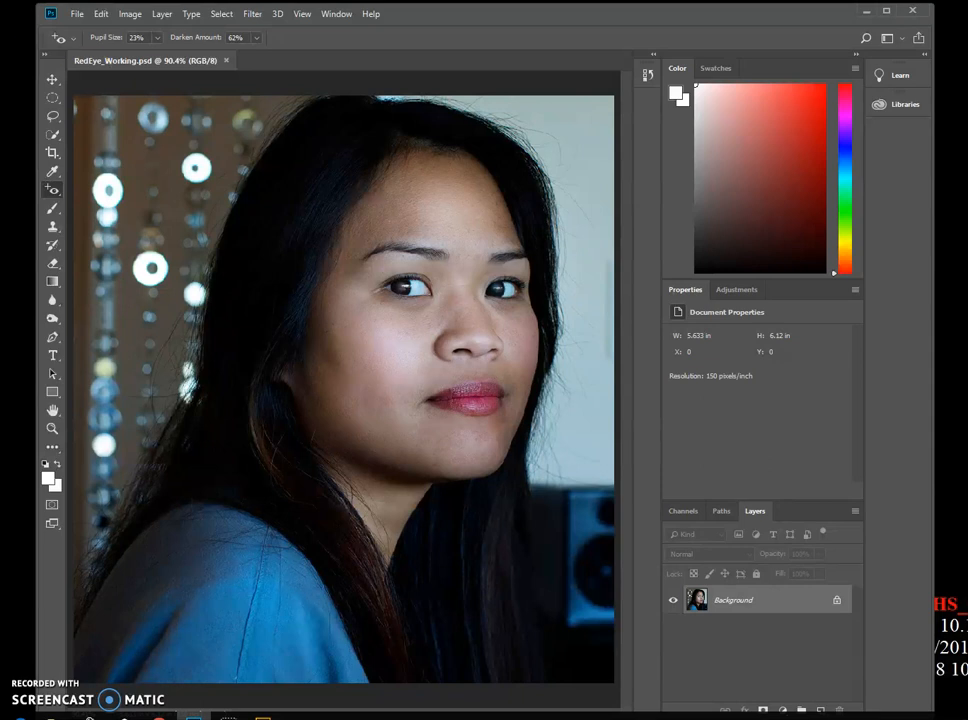
- Open the Liquify filter on the photo
{"action": "left_click", "coordinate": [251, 14]}
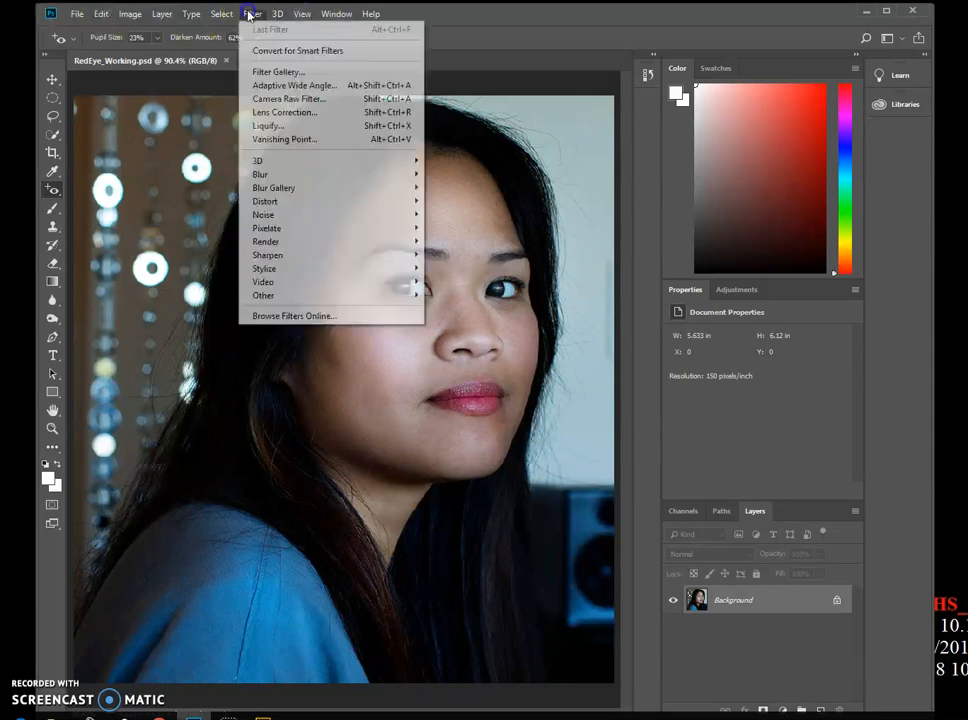
{"action": "left_click", "coordinate": [277, 125]}
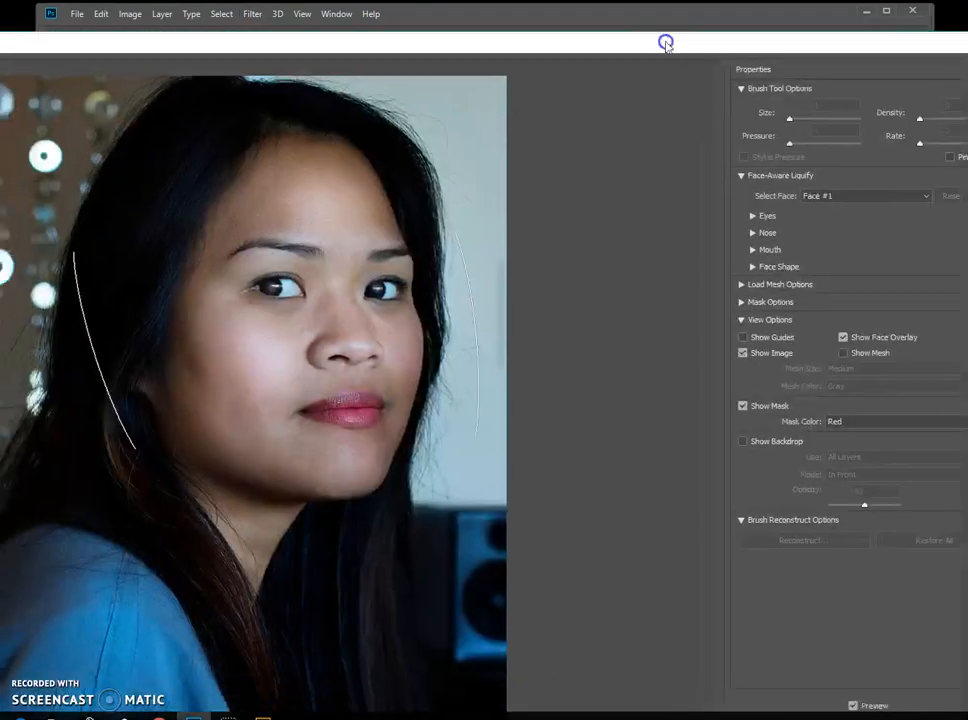
{"action": "left_click_drag", "start_coordinate": [665, 43], "coordinate": [479, 49]}
{"action": "mouse_move", "coordinate": [830, 42]}
{"action": "left_mouse_down"}
{"action": "mouse_move", "coordinate": [476, 60]}
{"action": "mouse_move", "coordinate": [384, 76]}
{"action": "left_mouse_up"}
{"action": "mouse_move", "coordinate": [331, 51]}
{"action": "left_mouse_down"}
{"action": "mouse_move", "coordinate": [741, 56]}
{"action": "mouse_move", "coordinate": [843, 2]}
{"action": "mouse_move", "coordinate": [823, 37]}
{"action": "mouse_move", "coordinate": [776, 63]}
{"action": "mouse_move", "coordinate": [950, 48]}
{"action": "mouse_move", "coordinate": [942, 37]}
{"action": "left_mouse_up"}
{"action": "mouse_move", "coordinate": [794, 40]}
{"action": "left_mouse_down"}
{"action": "mouse_move", "coordinate": [849, 32]}
{"action": "mouse_move", "coordinate": [843, 17]}
{"action": "left_mouse_up"}
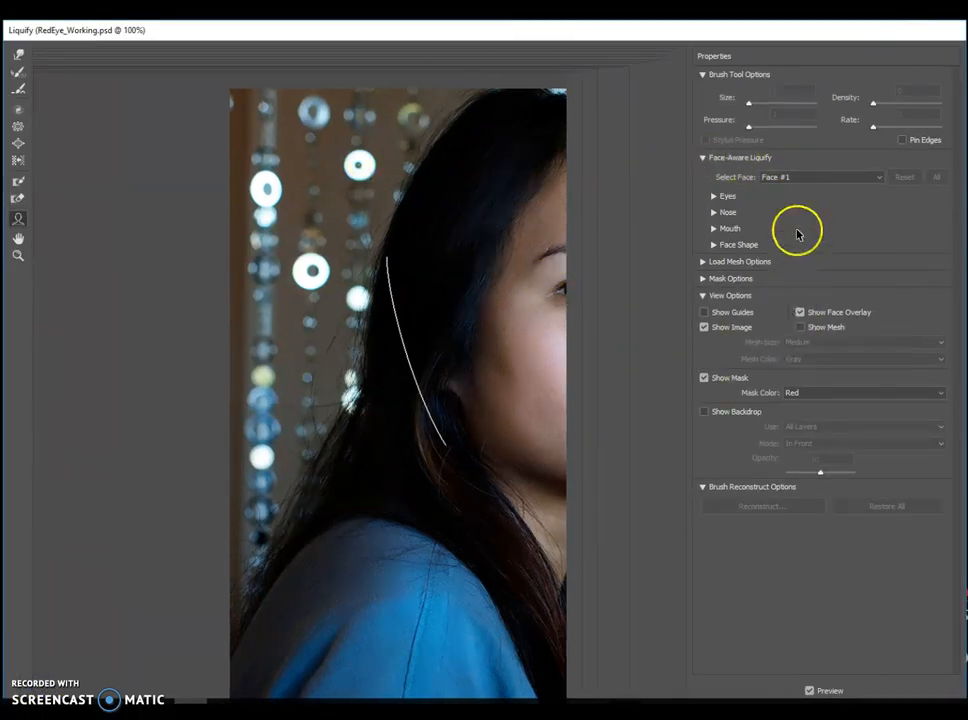
{"action": "left_click", "coordinate": [703, 158]}
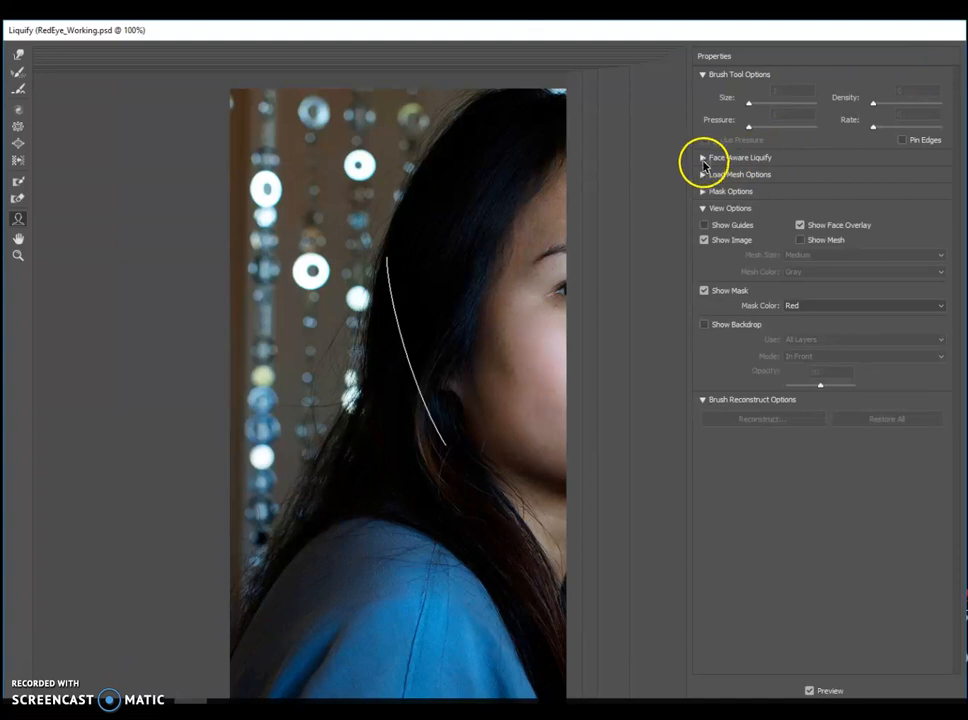
{"action": "left_click", "coordinate": [704, 162]}
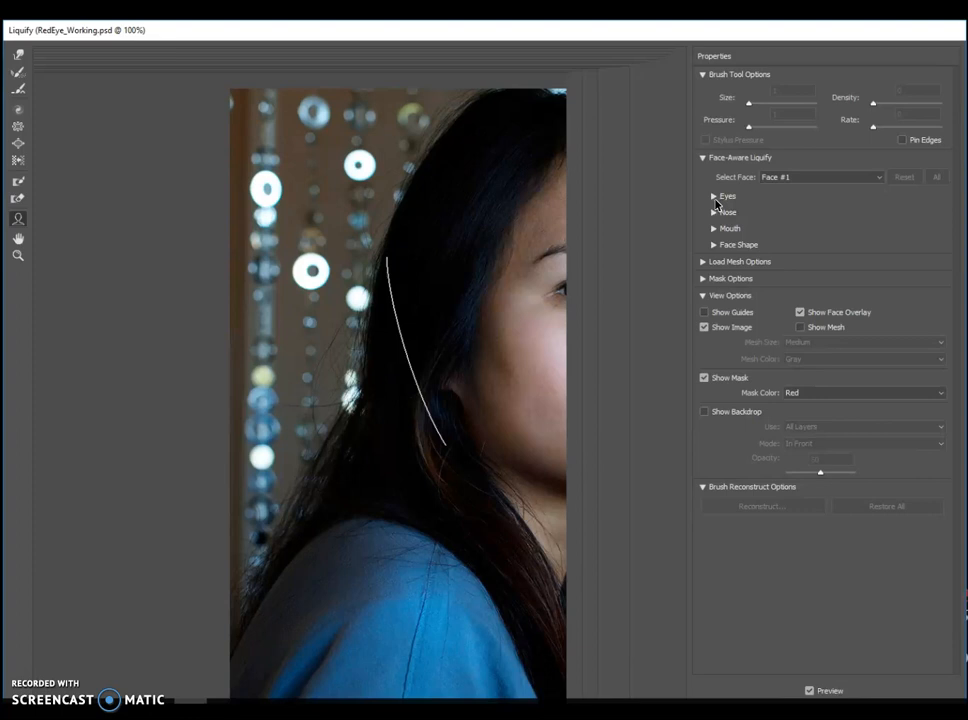
- With Face-Aware Liquify, set the left eye's size to 32 and its height to 10
{"action": "left_click", "coordinate": [714, 197]}
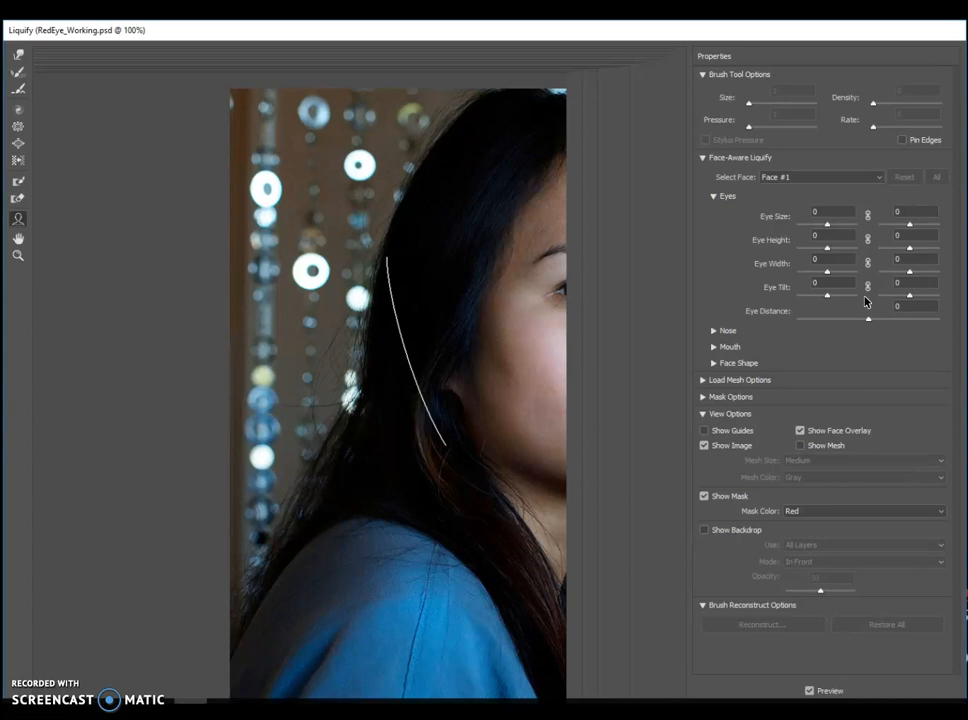
{"action": "left_click", "coordinate": [815, 212]}
{"action": "left_click_drag", "start_coordinate": [815, 212], "coordinate": [810, 212]}
{"action": "type", "text": "32"}
{"action": "left_click", "coordinate": [821, 234]}
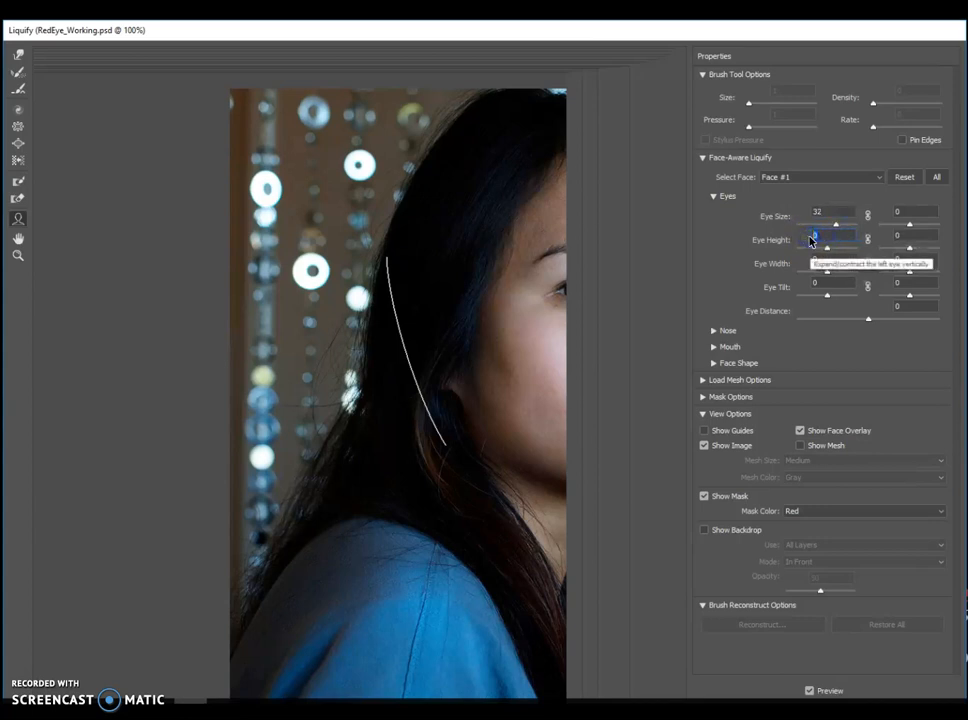
{"action": "type", "text": "10"}
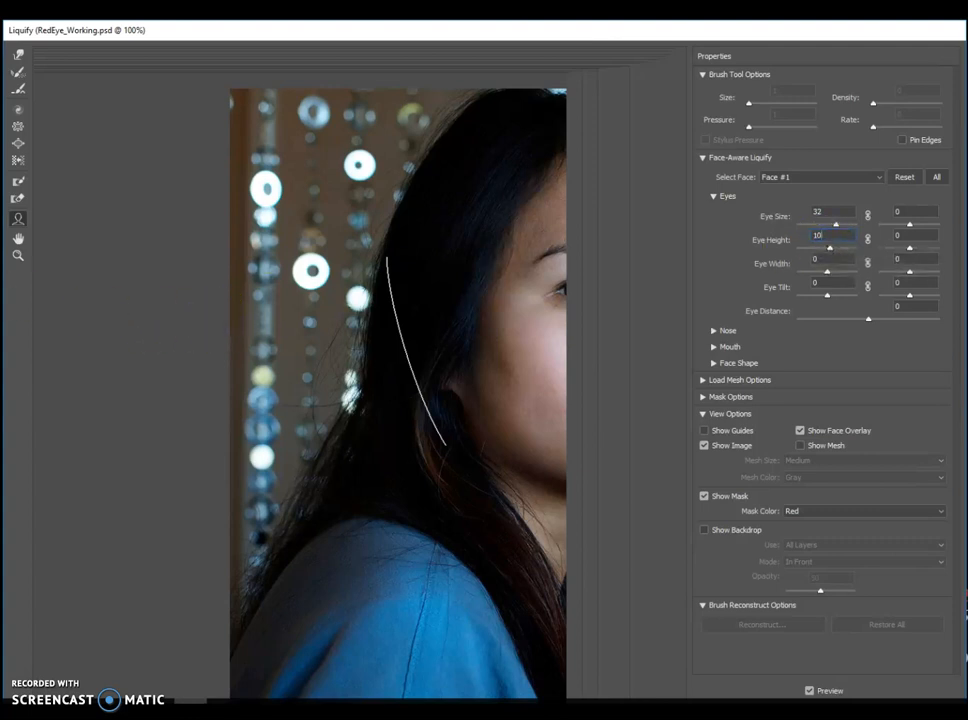
{"action": "left_click", "coordinate": [18, 240]}
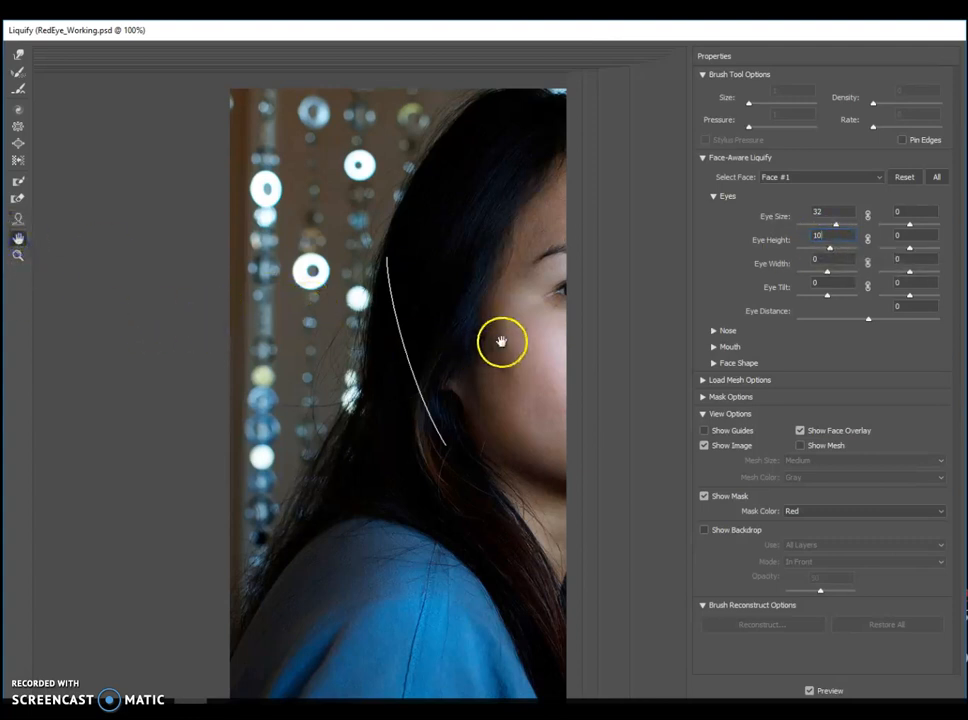
{"action": "left_click_drag", "start_coordinate": [470, 347], "coordinate": [411, 351]}
{"action": "left_click_drag", "start_coordinate": [470, 325], "coordinate": [422, 323]}
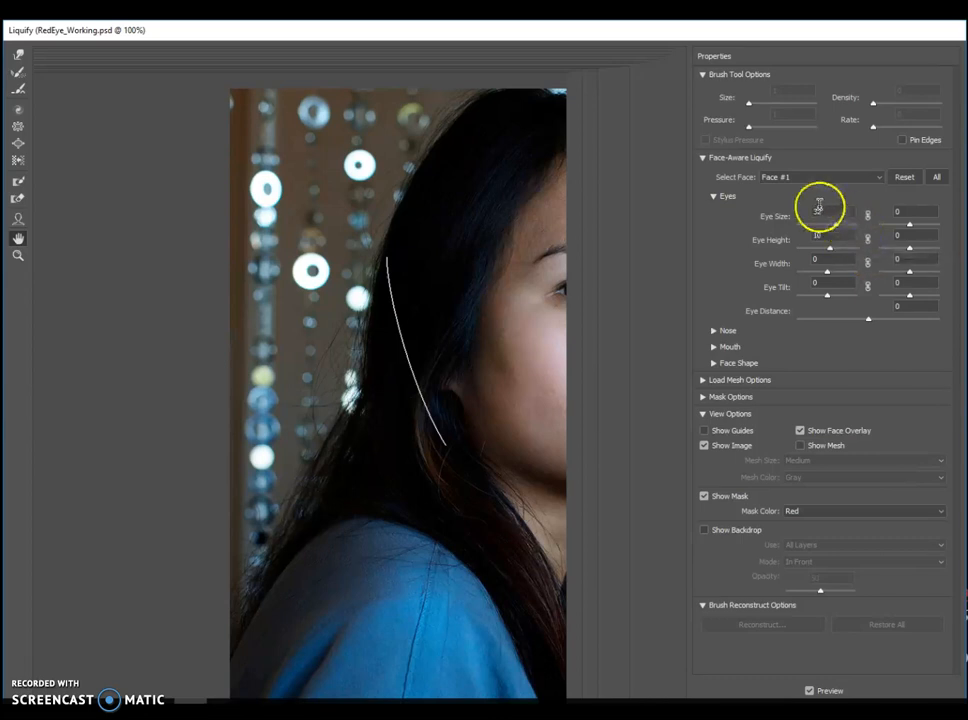
{"action": "left_click", "coordinate": [713, 196]}
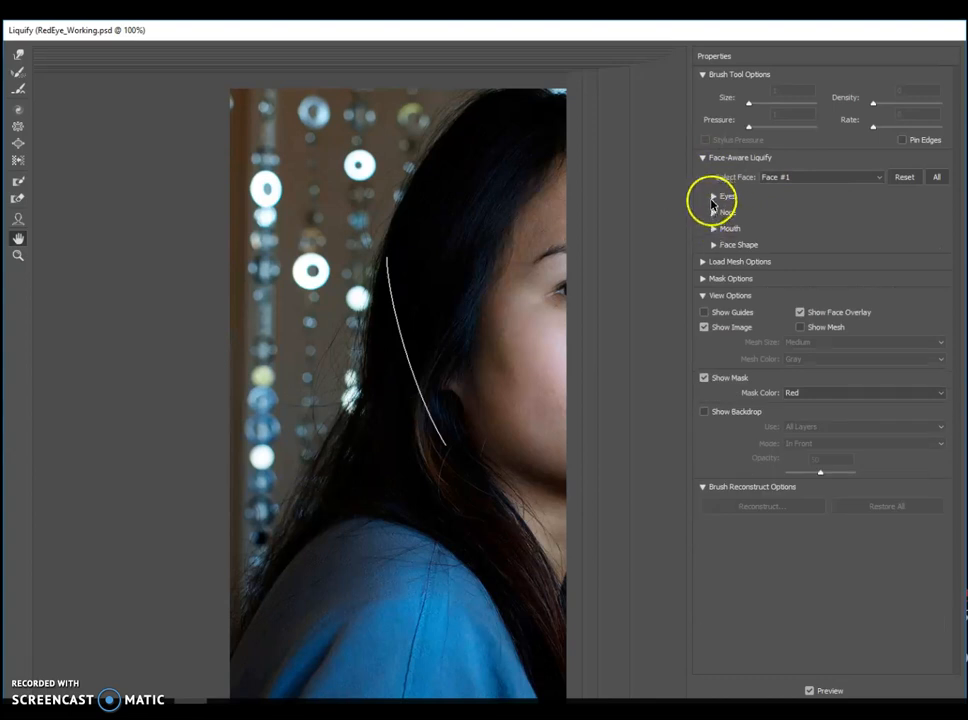
- Set the mouth's Smile to 5 and Mouth Height to 8 in Face-Aware Liquify
{"action": "left_click", "coordinate": [714, 229]}
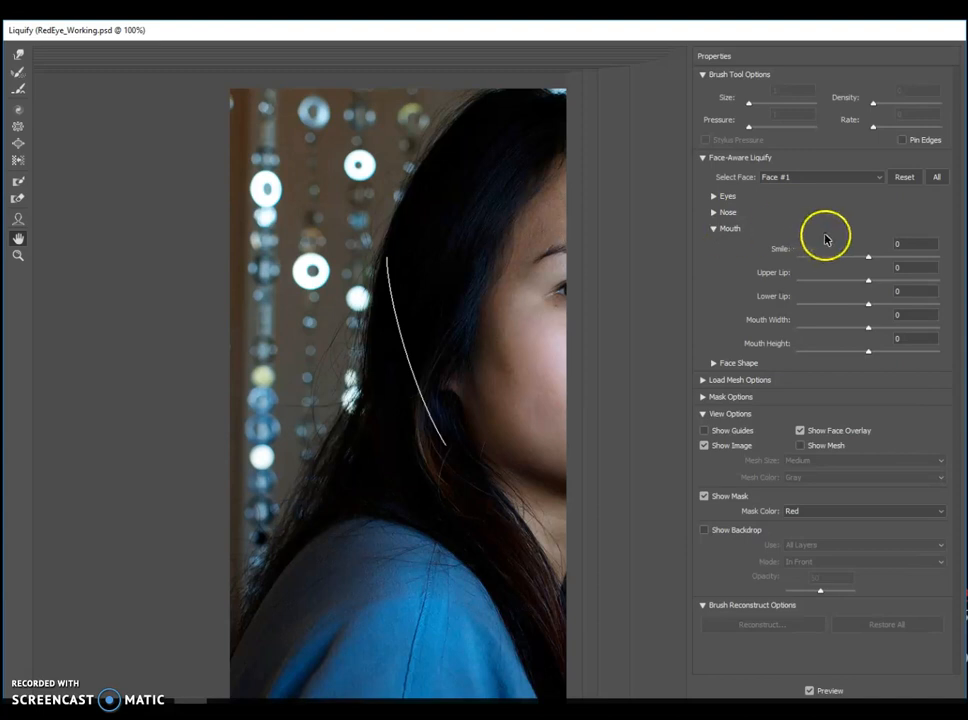
{"action": "left_click", "coordinate": [897, 244]}
{"action": "type", "text": "5"}
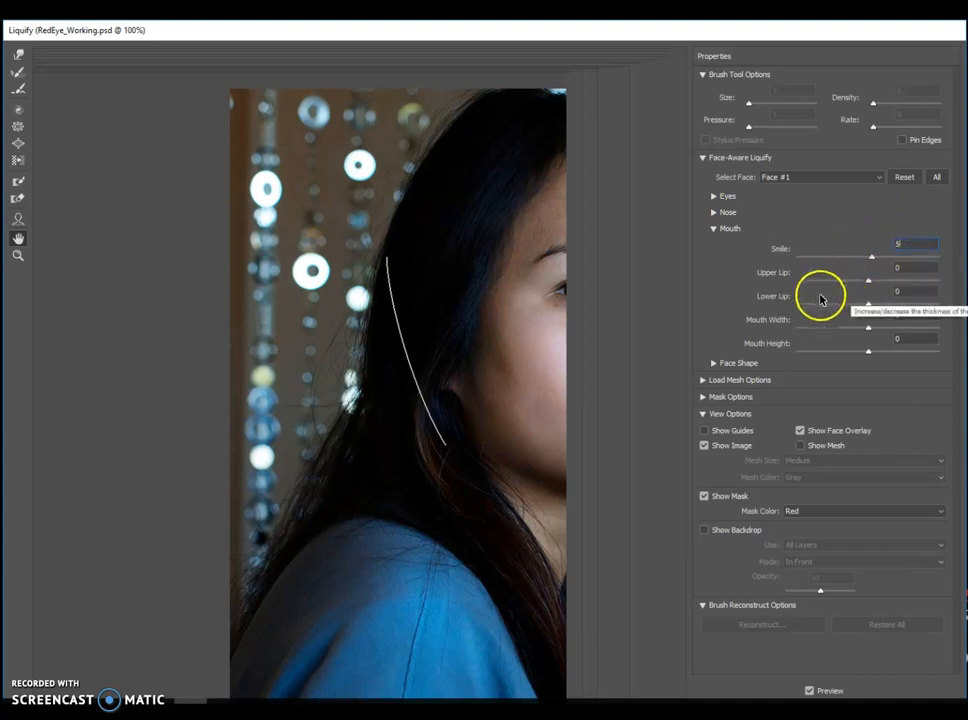
{"action": "left_click", "coordinate": [903, 340]}
{"action": "left_click_drag", "start_coordinate": [903, 340], "coordinate": [895, 337]}
{"action": "type", "text": "8"}
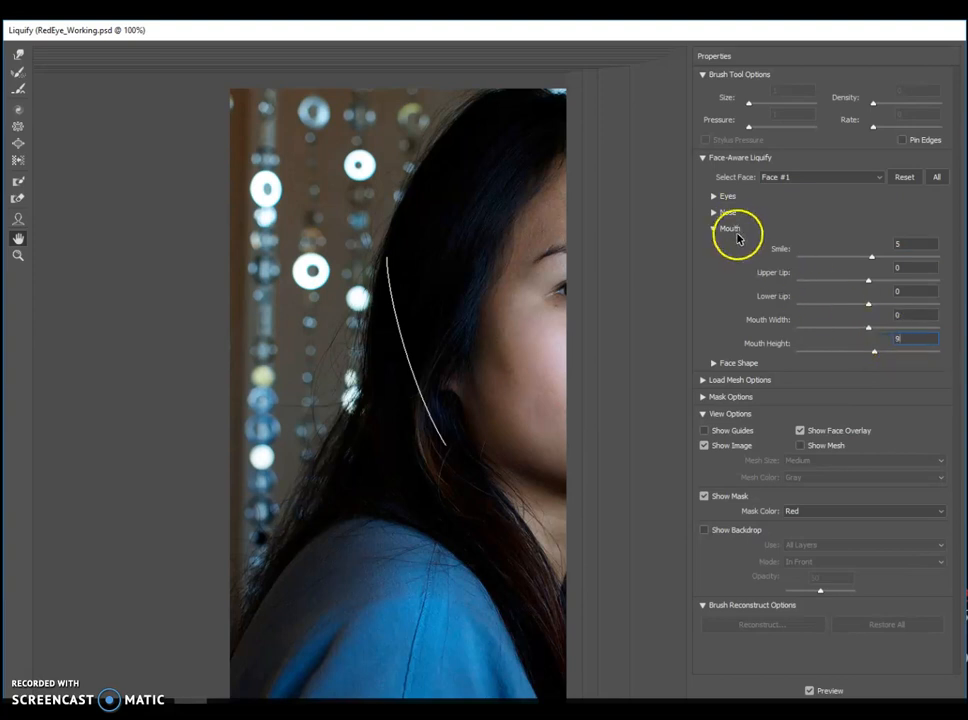
{"action": "left_click", "coordinate": [713, 229]}
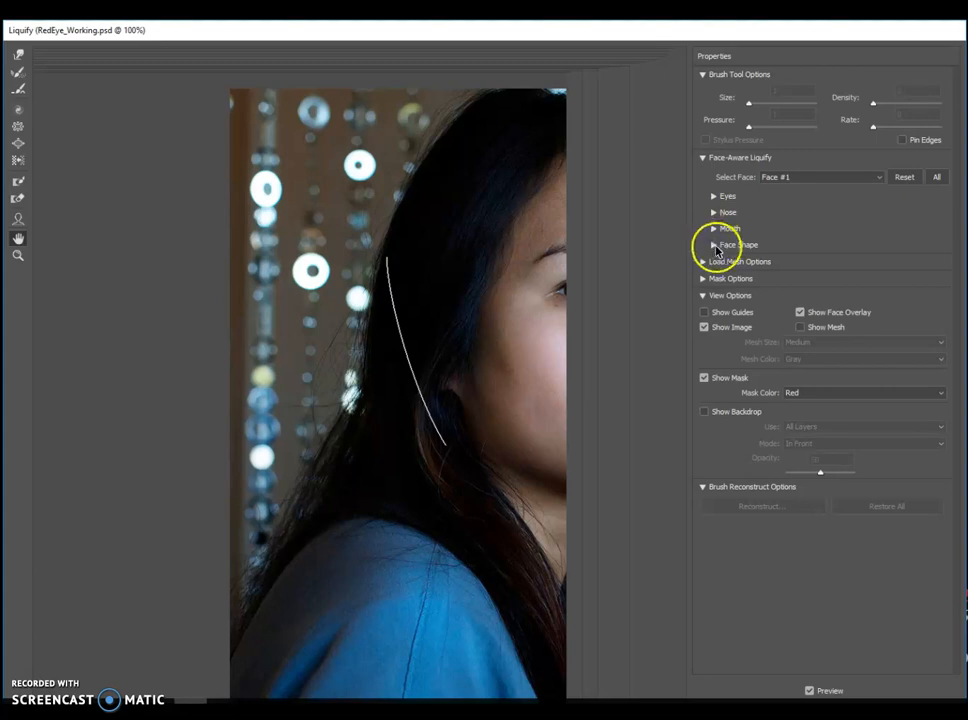
- Set the face shape's Jawline to 40 and Face Width to 50
{"action": "left_click", "coordinate": [714, 245]}
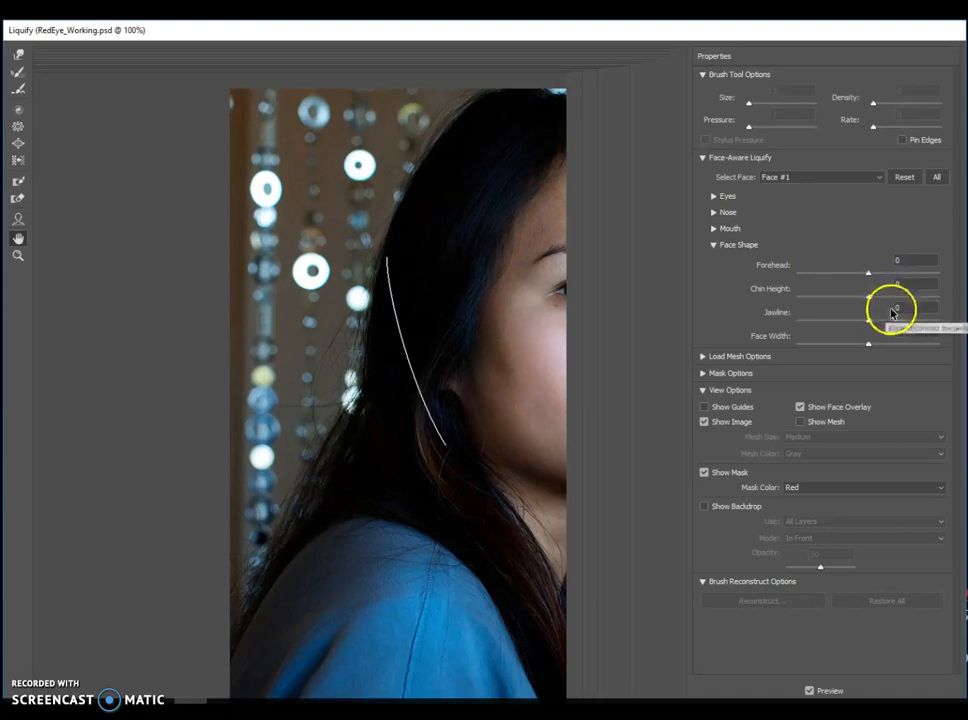
{"action": "left_click_drag", "start_coordinate": [911, 308], "coordinate": [881, 308]}
{"action": "type", "text": "4"}
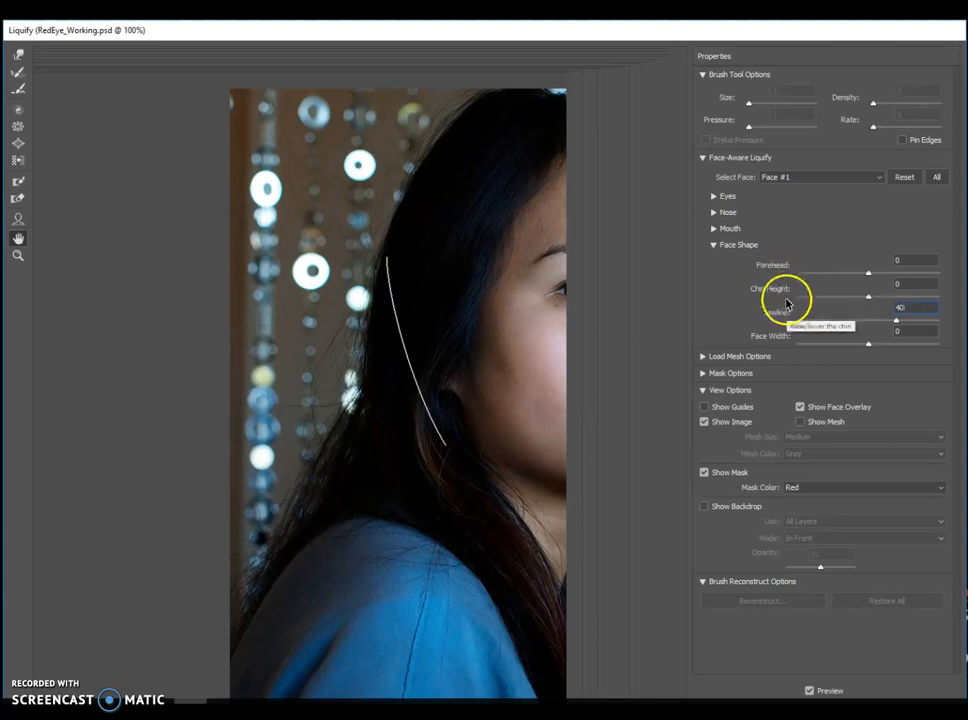
{"action": "left_click", "coordinate": [909, 330]}
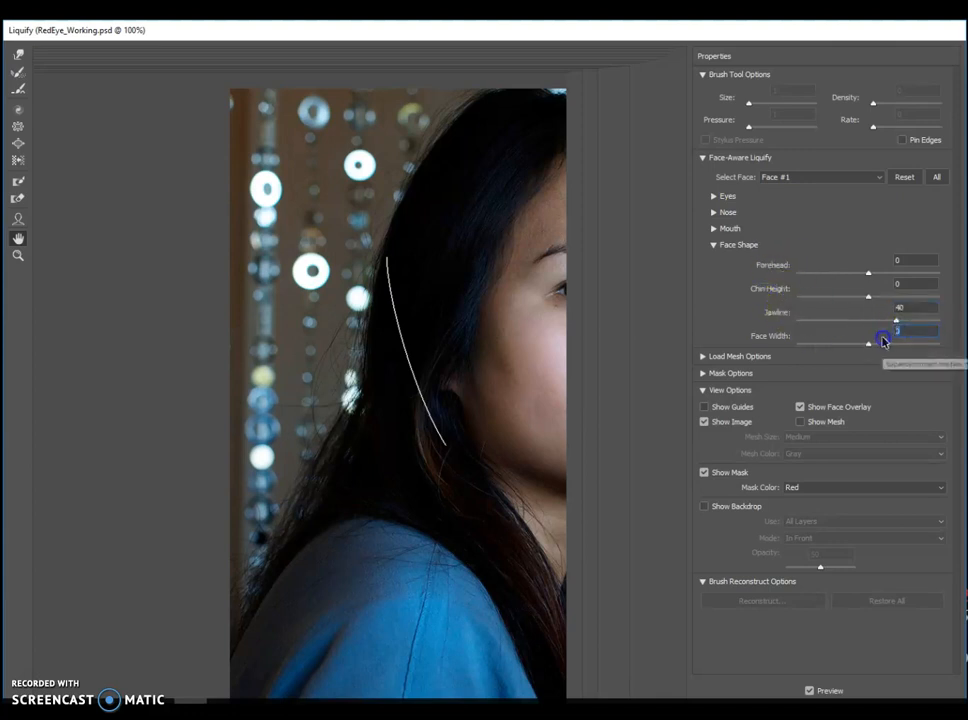
{"action": "type", "text": "50"}
{"action": "key", "text": "Return"}
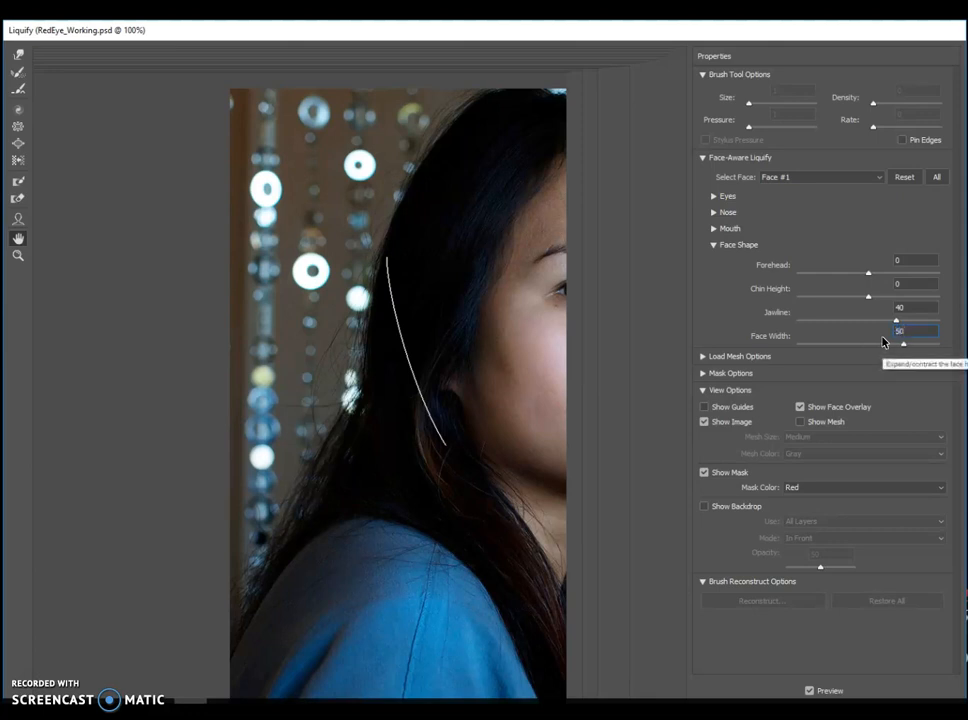
{"action": "left_click", "coordinate": [713, 245]}
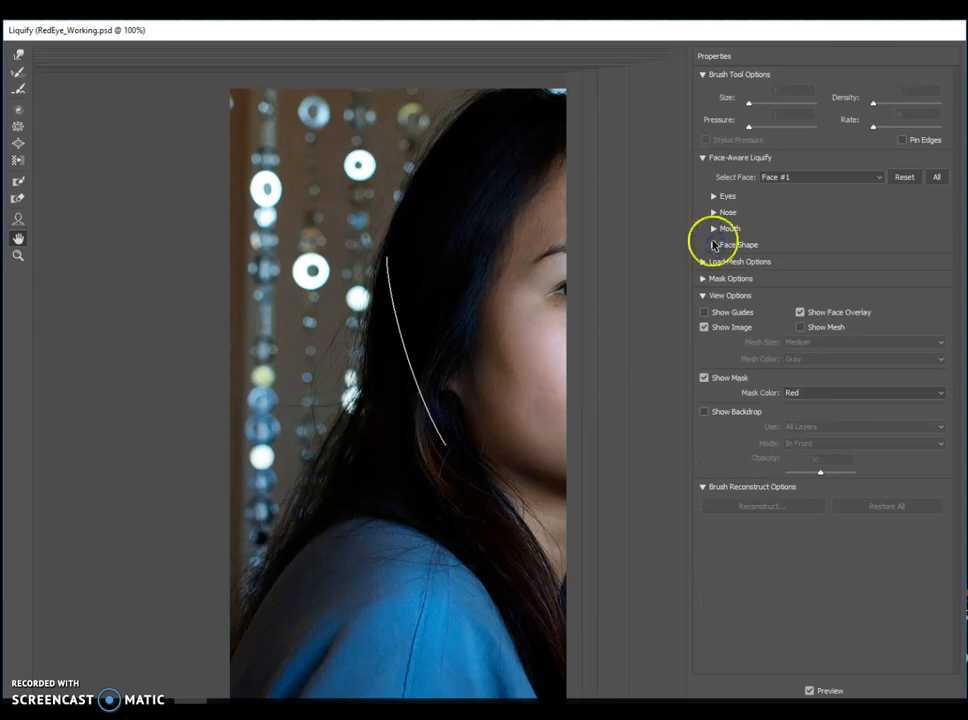
{"action": "left_click", "coordinate": [714, 196]}
{"action": "left_click", "coordinate": [714, 197]}
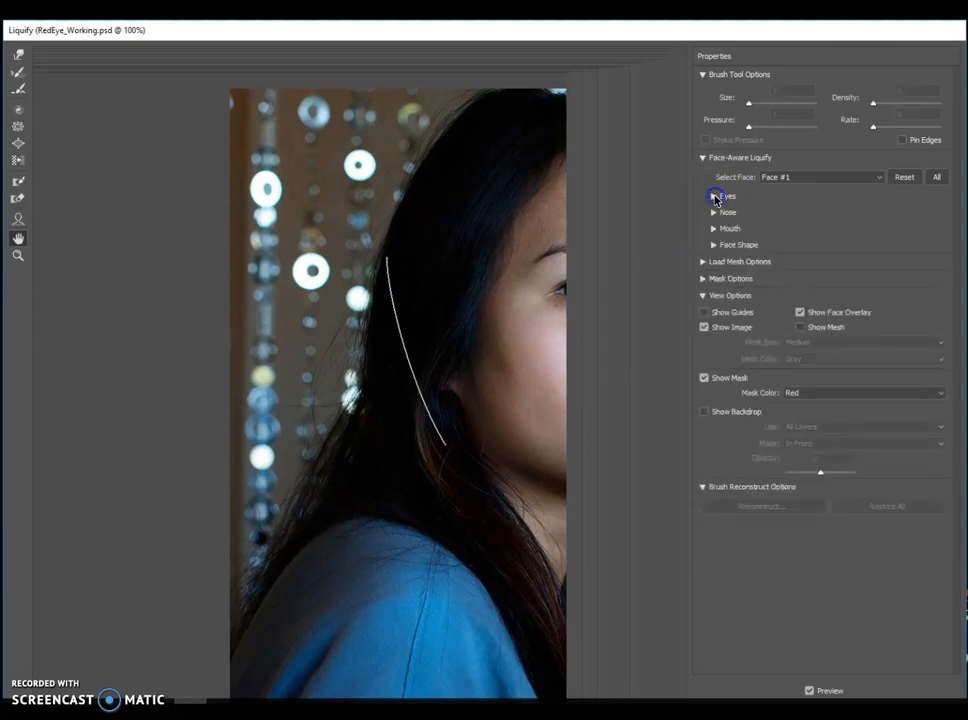